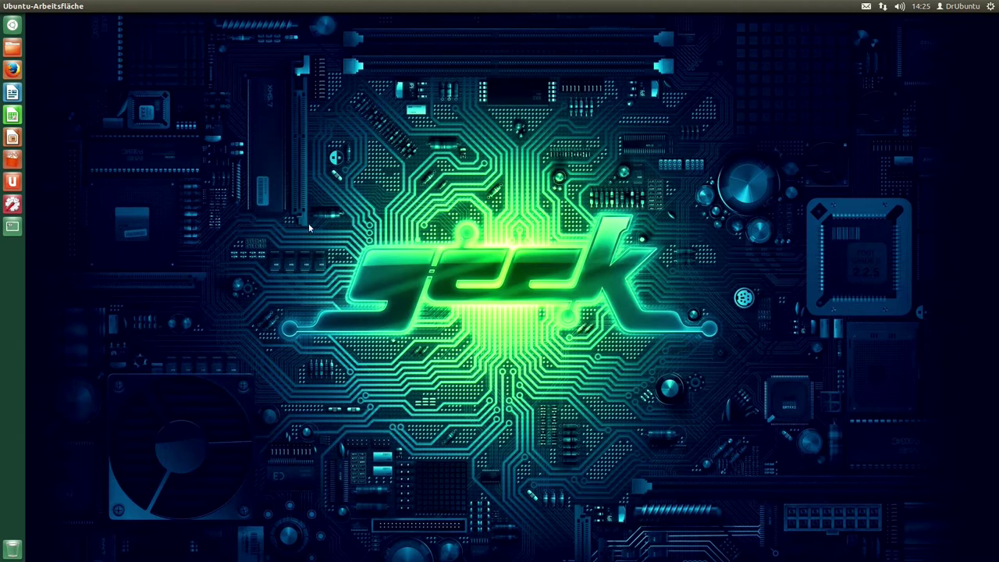
click(11, 70)
drag(234, 23, 407, 97)
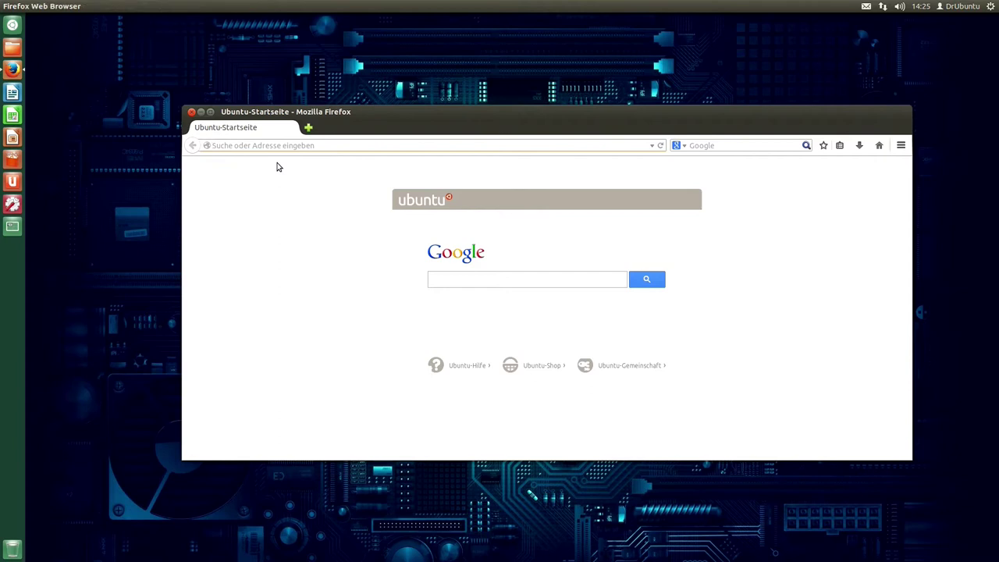
text(www.drubuntu.de)
key(Return)
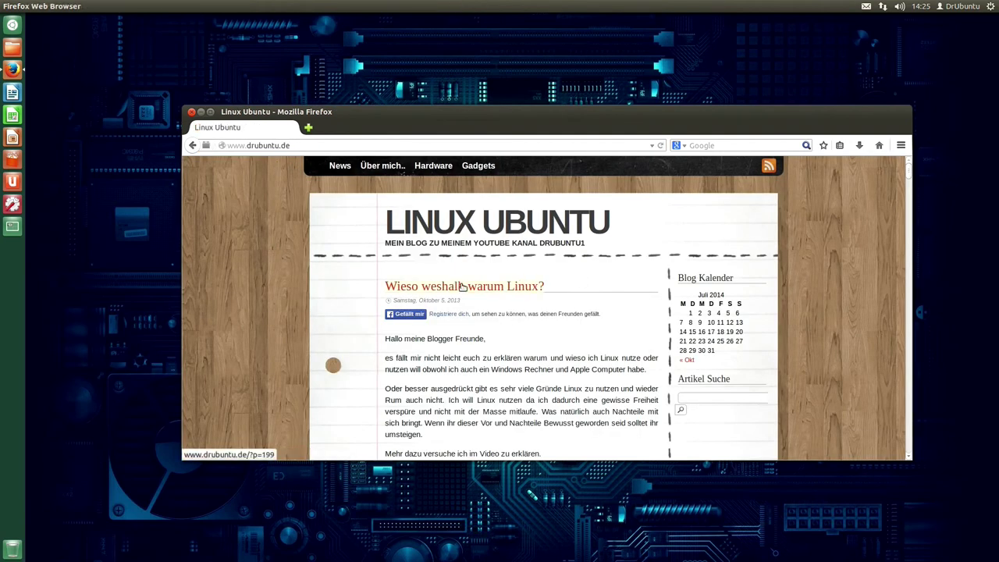
Step: Look through the blog's front page down to the embedded Linux video, return to its start, and put the browser window away
scroll(471, 302, down, 6)
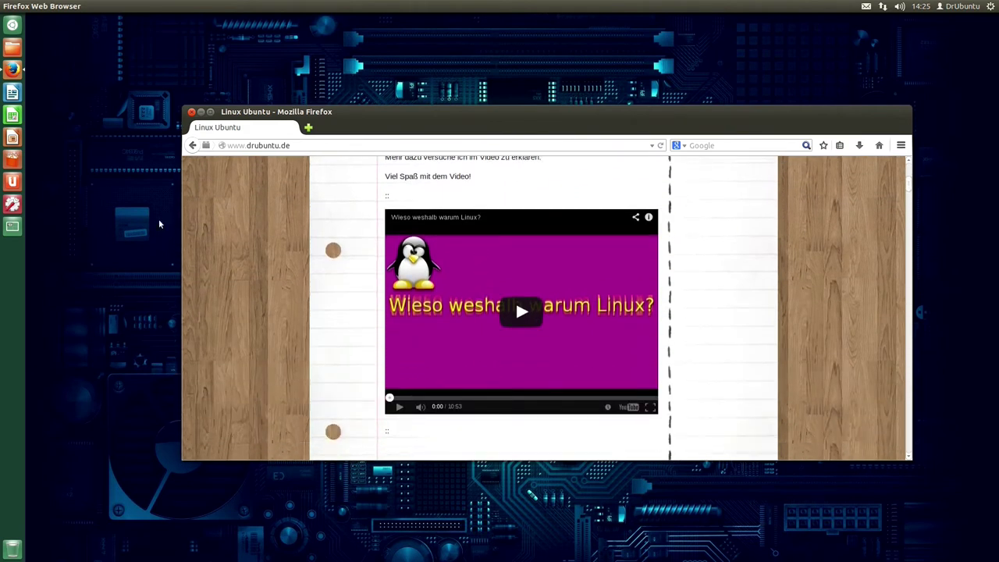
scroll(224, 199, down, 1)
scroll(278, 199, up, 5)
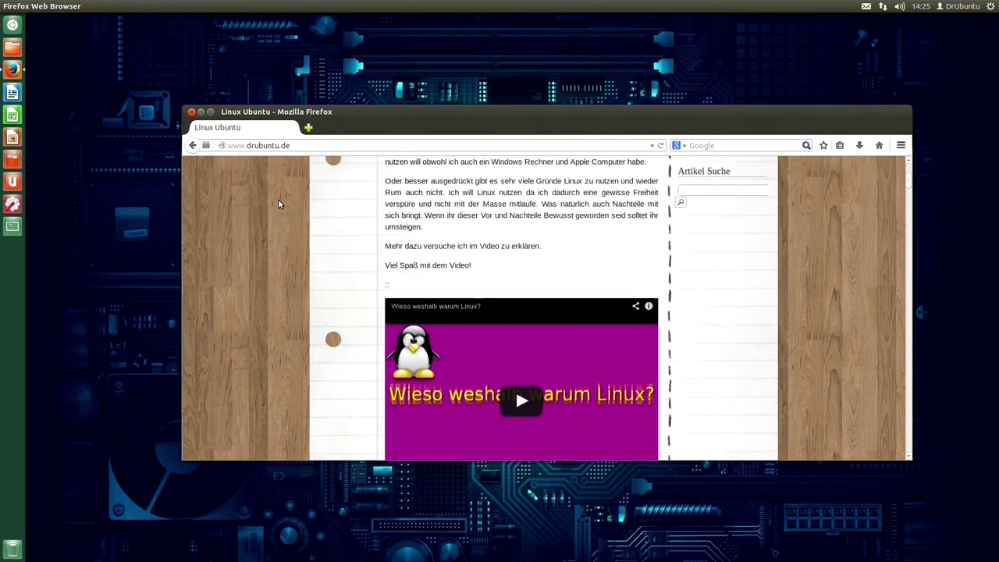
scroll(278, 199, up, 2)
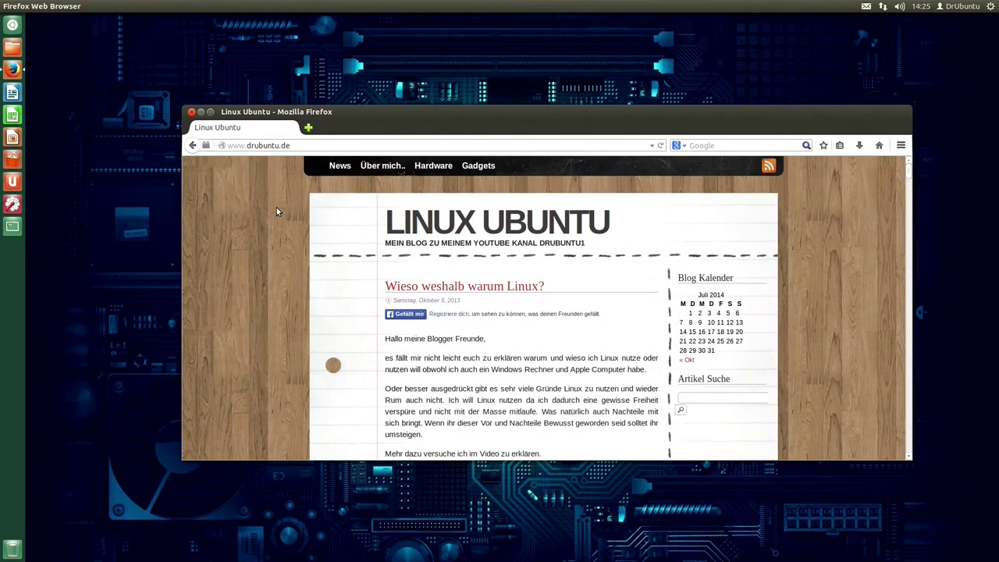
drag(410, 115, 392, 78)
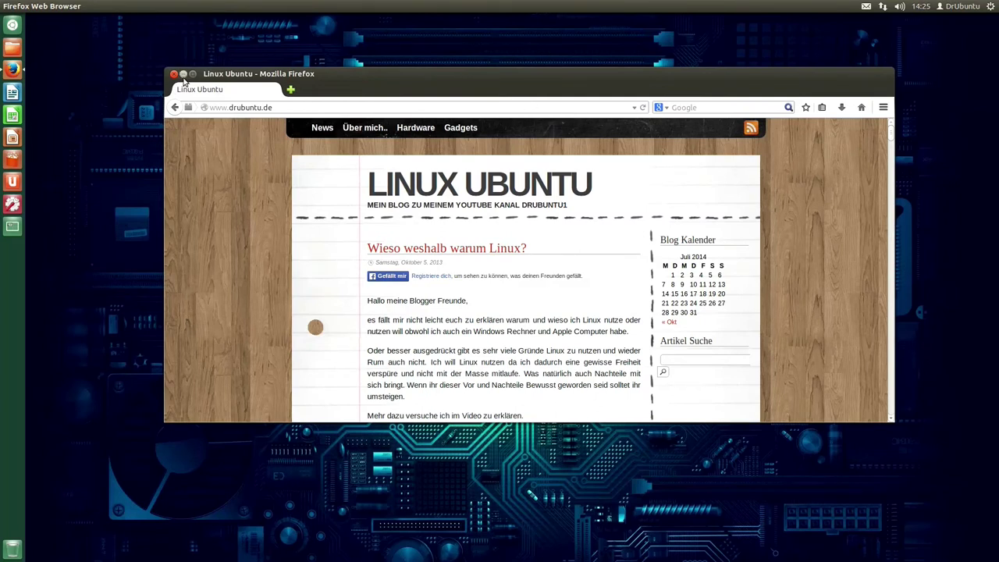
click(182, 74)
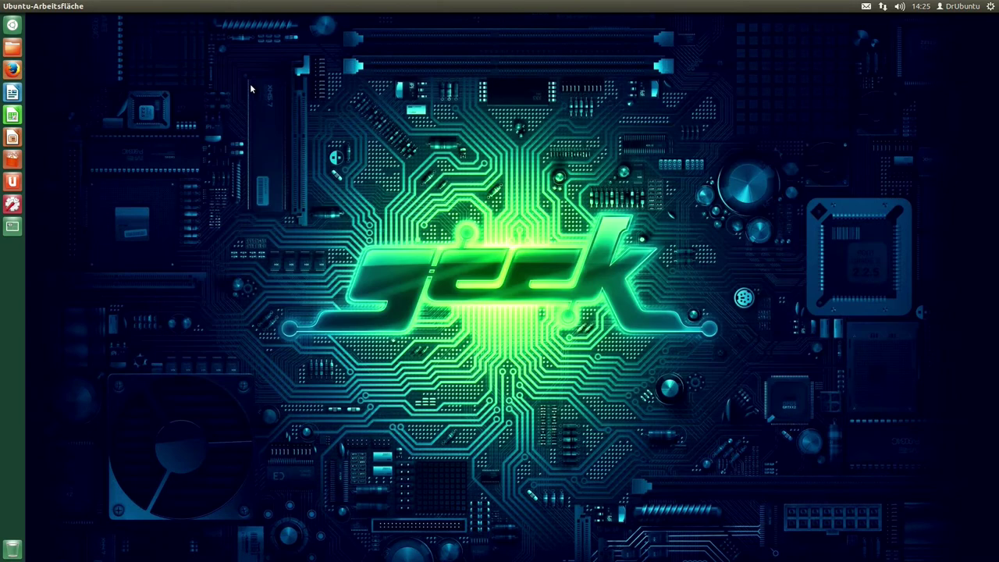
click(12, 26)
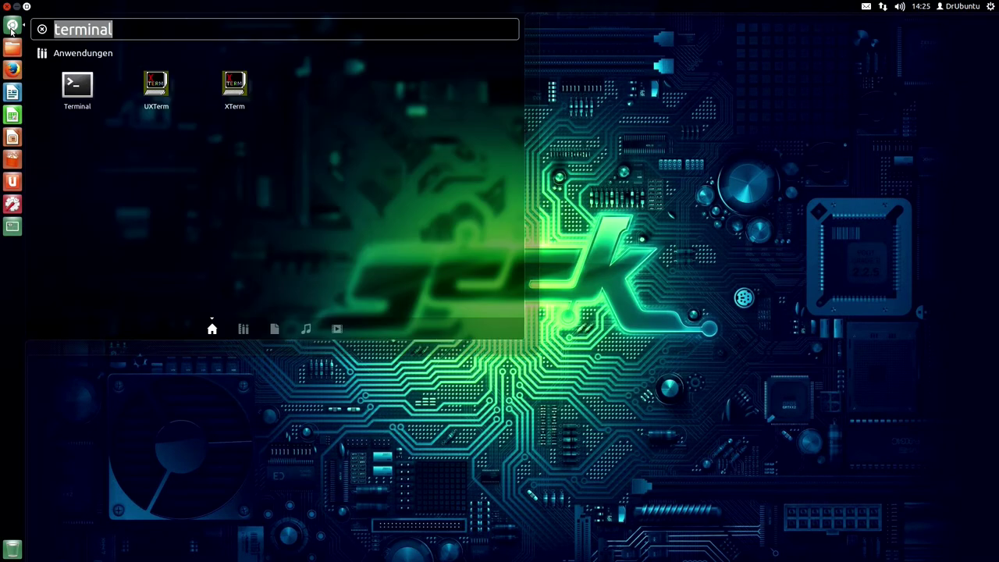
text(sys)
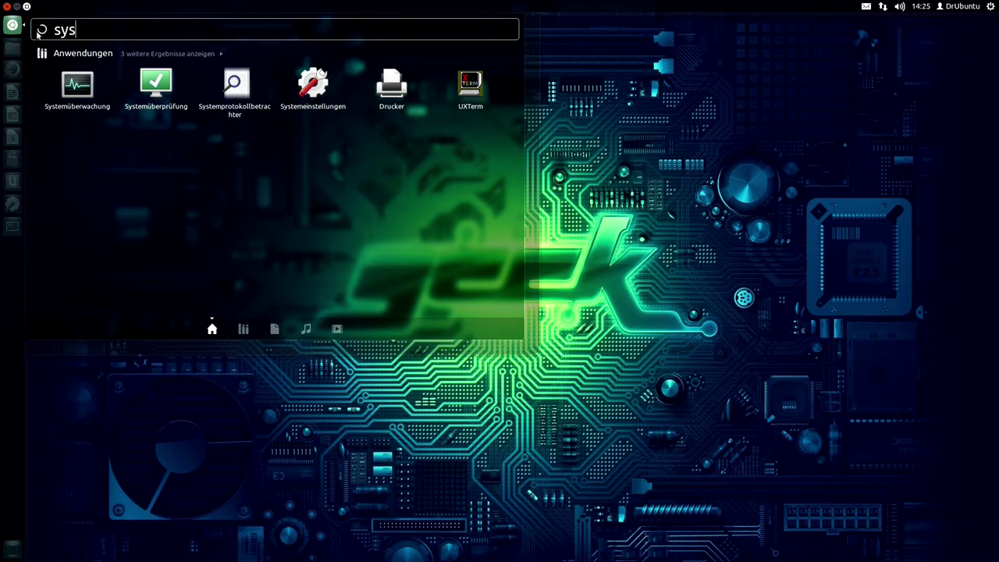
click(152, 85)
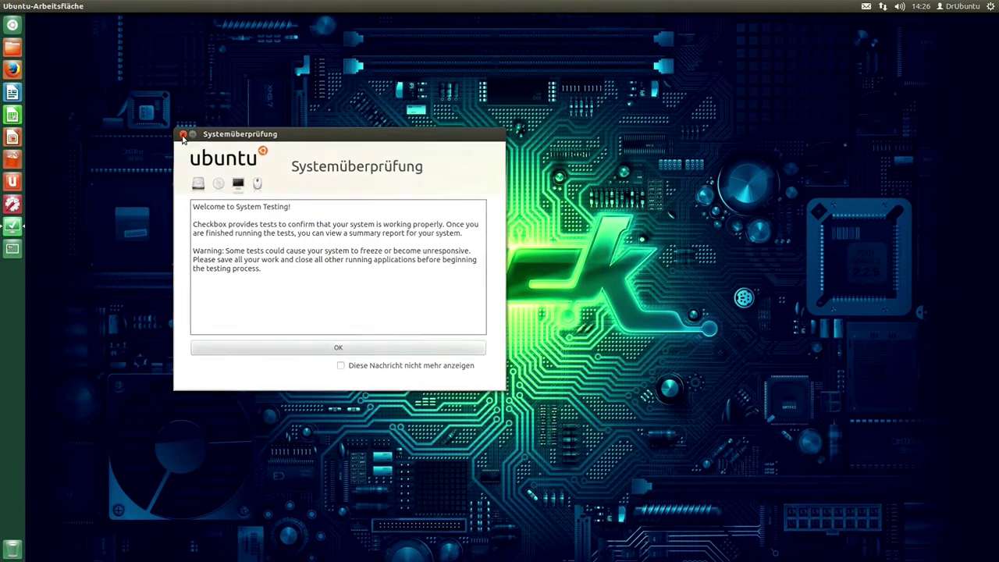
click(183, 134)
Step: Launch Systemüberwachung, move its window off the desktop corner, and highlight the Ubuntu version number in the system information
click(8, 25)
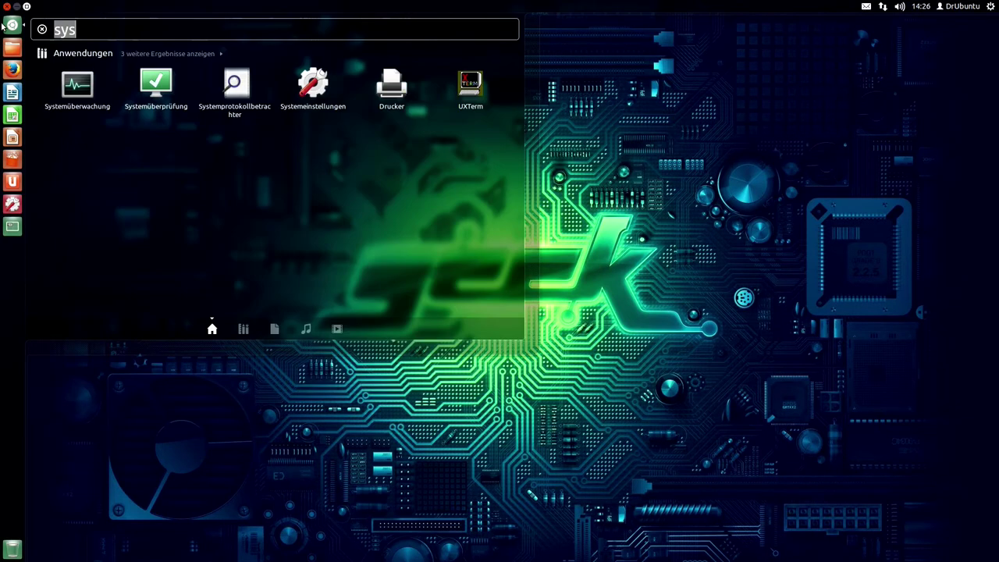
click(88, 87)
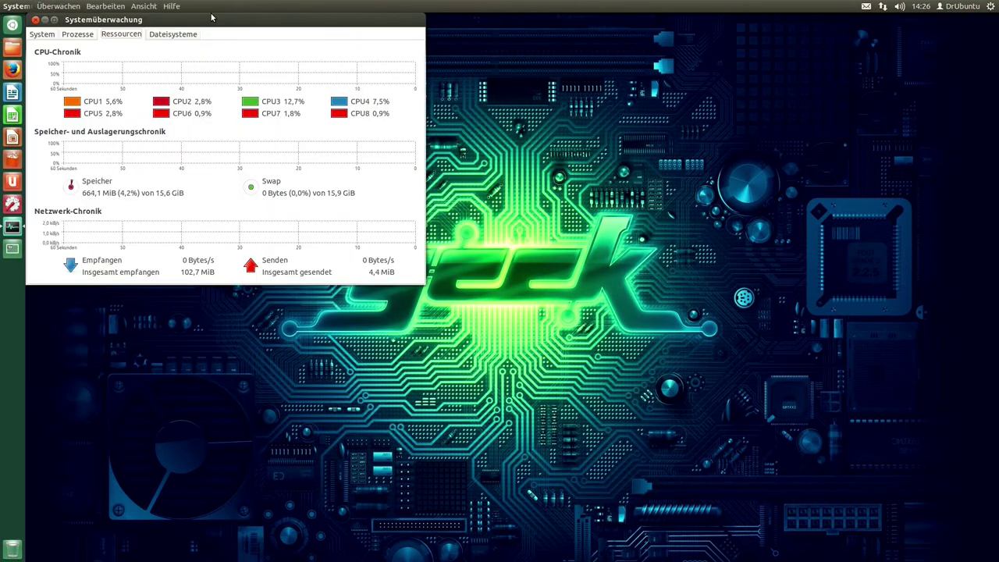
drag(211, 17, 394, 150)
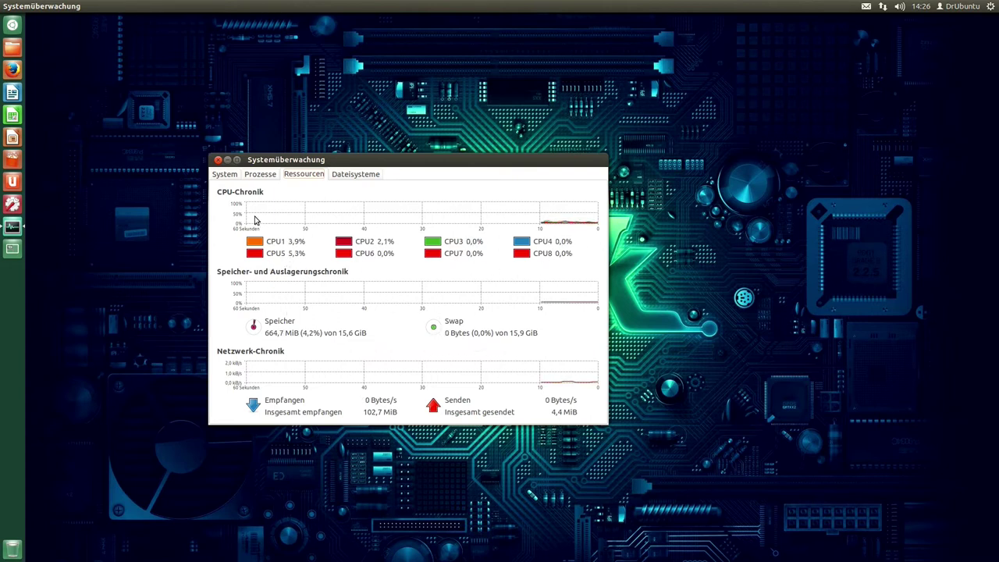
click(226, 174)
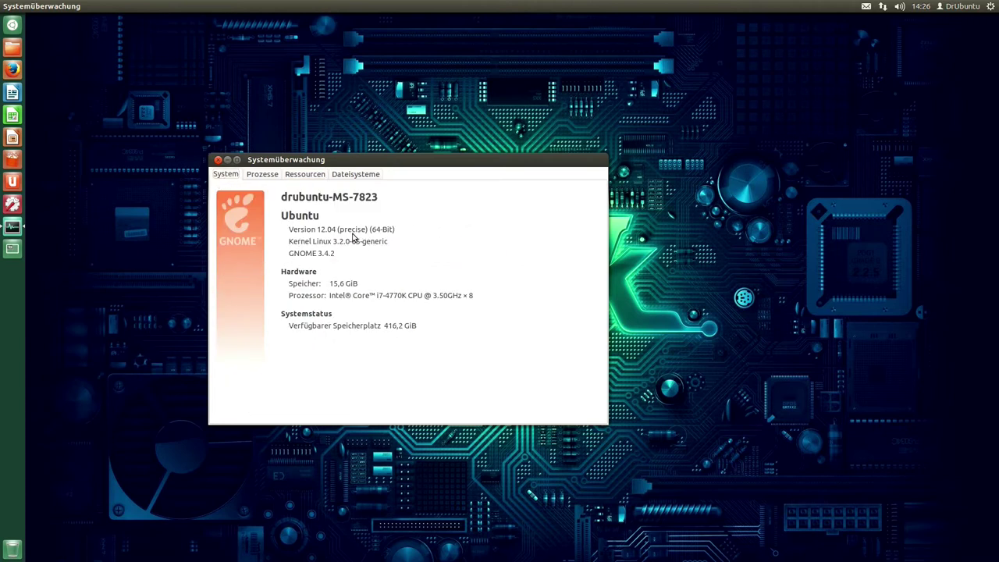
drag(319, 230, 340, 231)
Step: Review the processes, resources, file systems and system information in Systemüberwachung, and close it
click(274, 174)
click(308, 173)
click(363, 178)
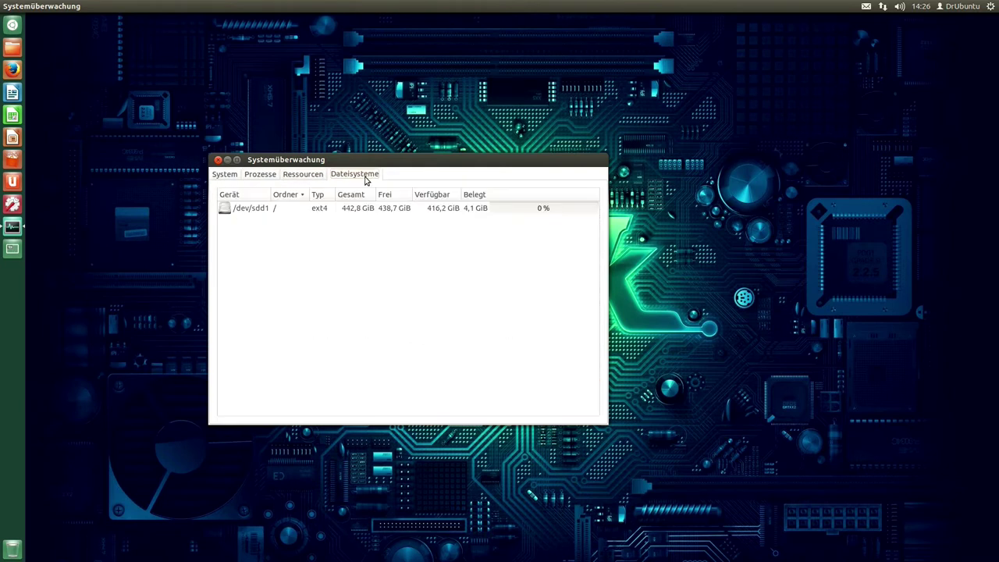
click(233, 179)
drag(359, 162, 478, 167)
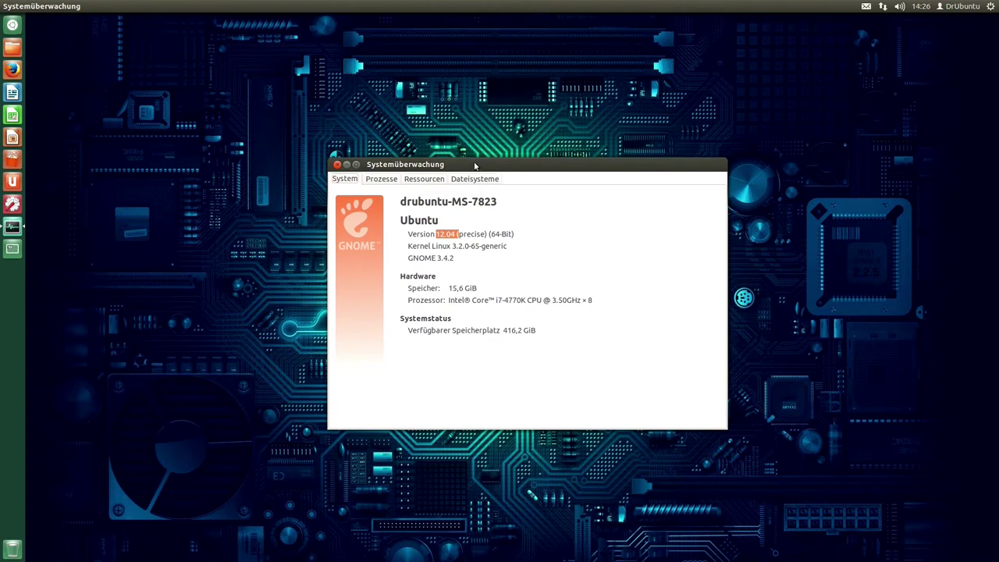
click(374, 180)
click(351, 182)
click(387, 182)
click(437, 182)
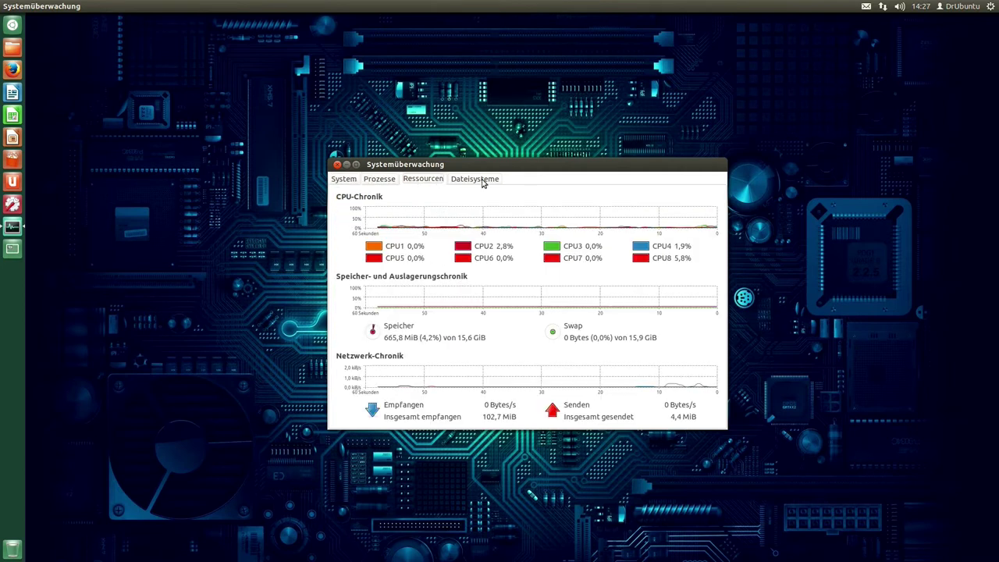
click(484, 181)
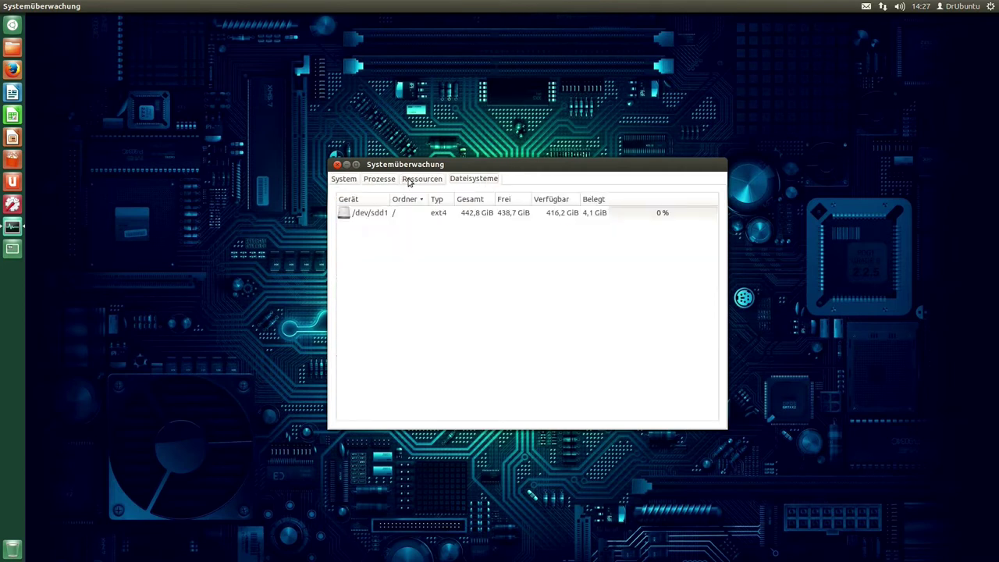
click(337, 164)
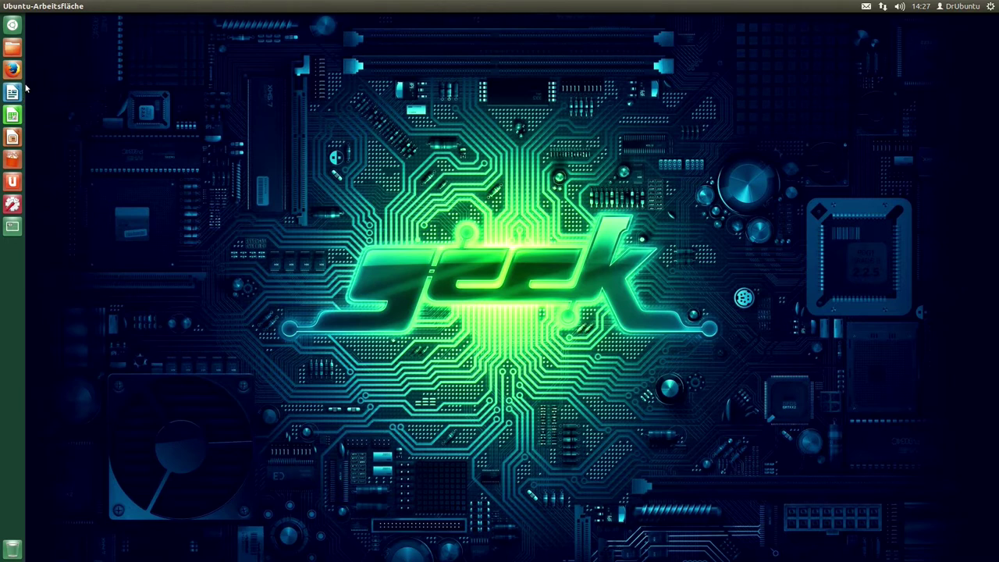
Step: Open the Ubuntu Software-Center and show the details page of VLC – Medienwiedergabe from the top-rated applications
click(14, 159)
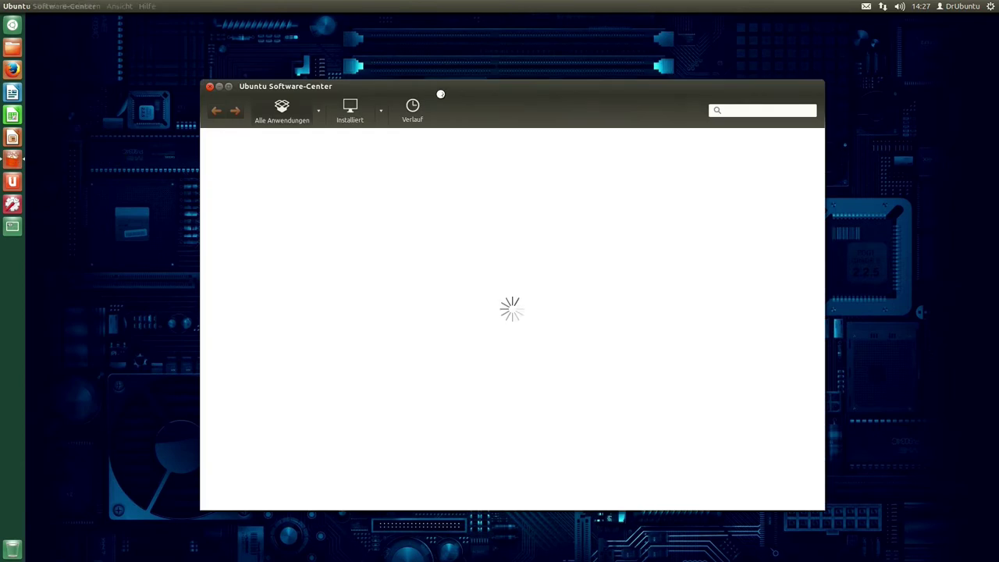
drag(470, 94, 463, 71)
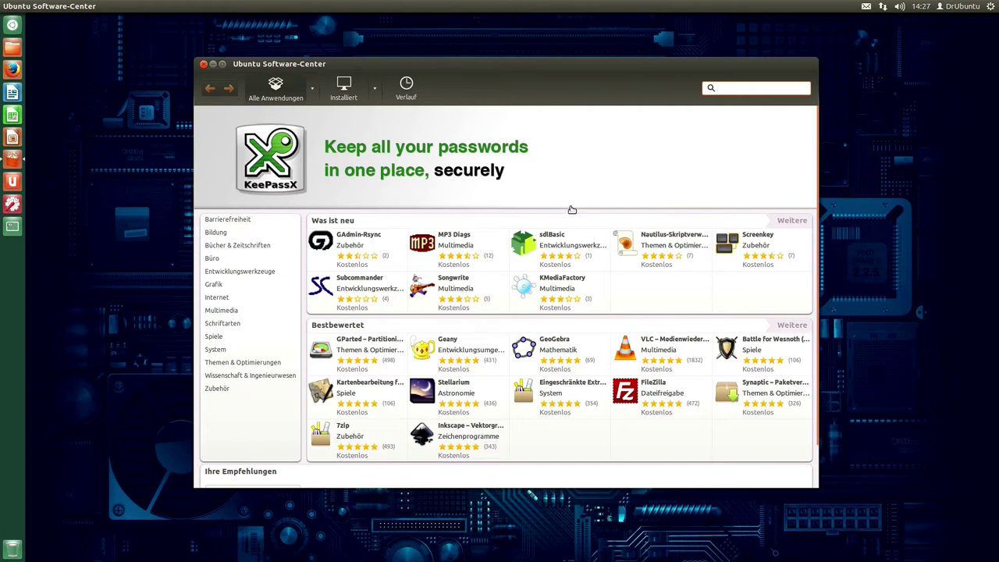
click(676, 344)
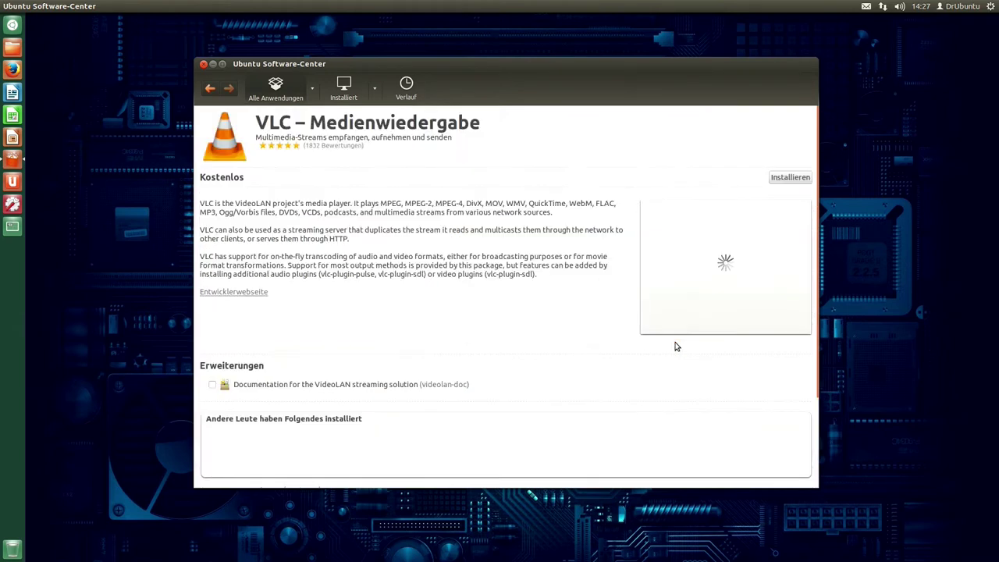
Step: Install VLC with the videolan-doc documentation extension selected, authorizing the installation with the account password
click(212, 422)
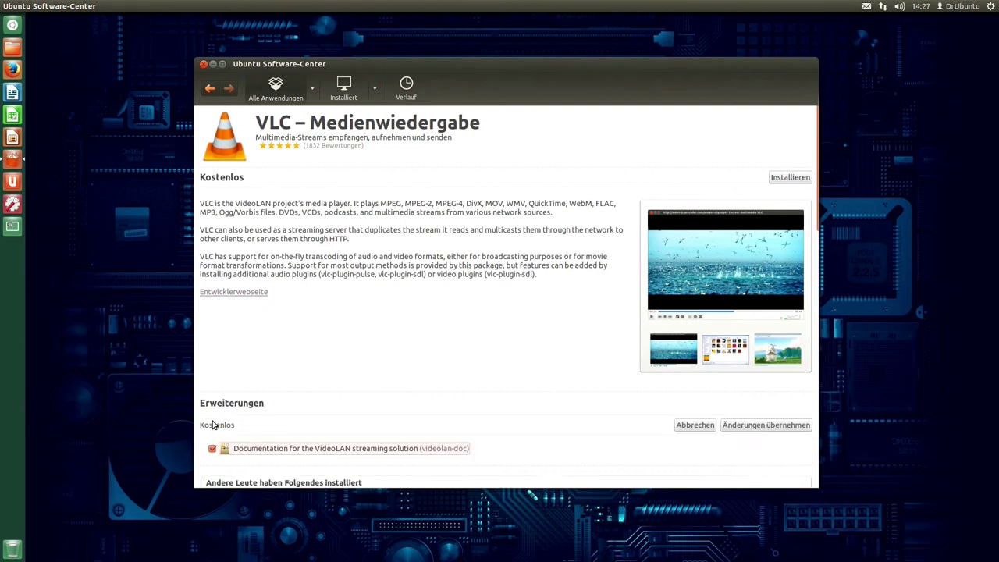
click(790, 177)
text(••••)
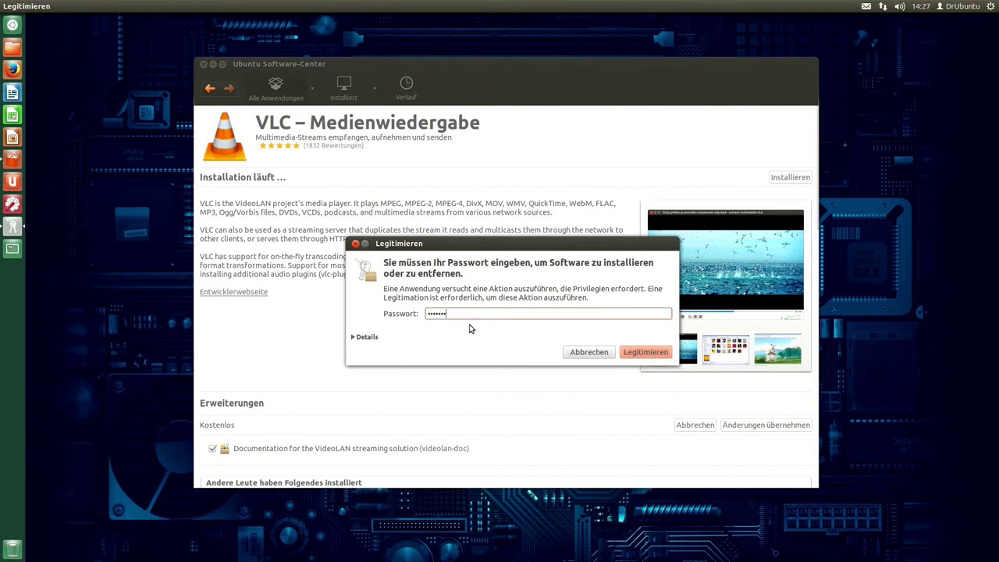
key(Return)
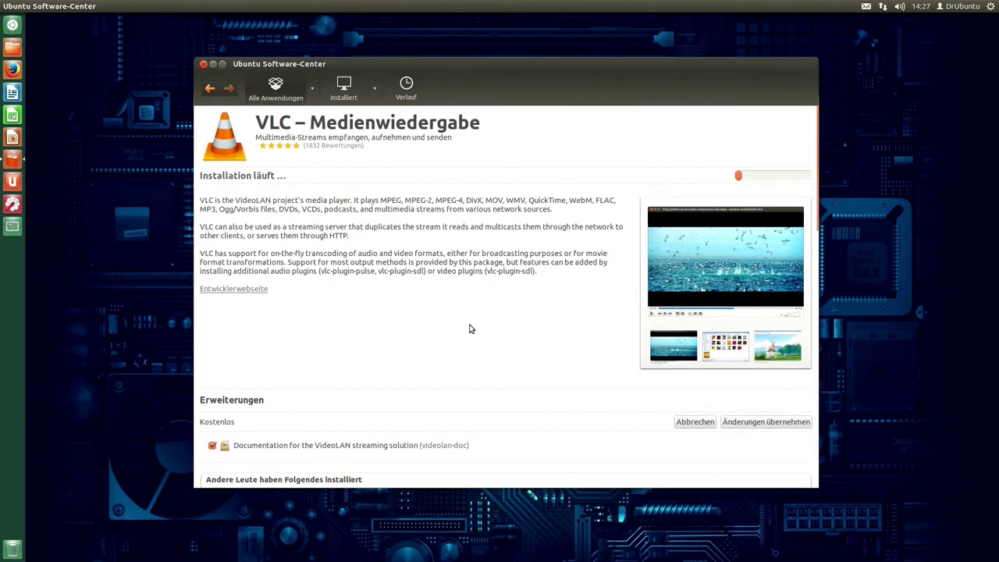
Step: Open the GParted – Partitionierungswerkzeug details page from the application overview and select the dmraid and jfsutils extensions
click(209, 87)
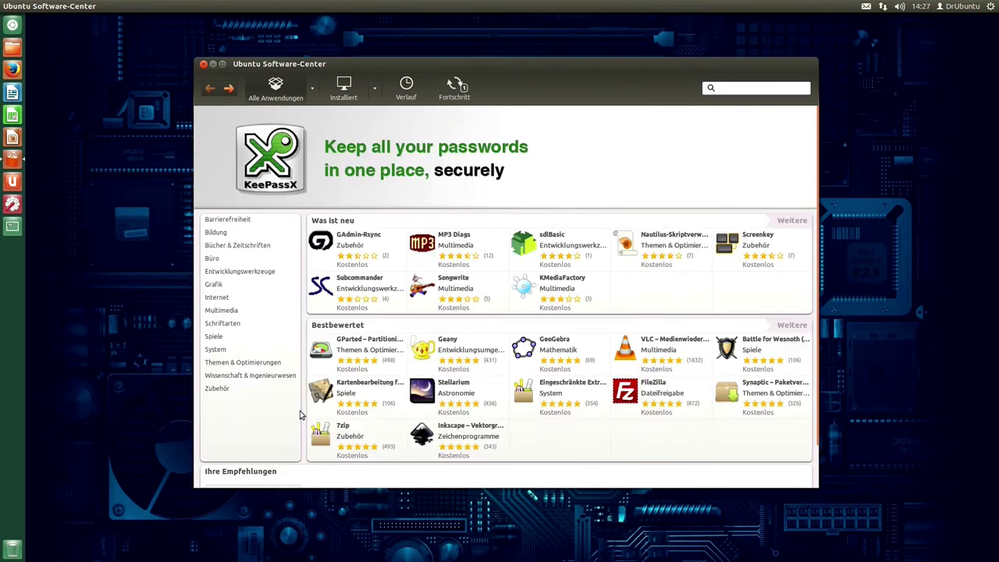
click(348, 344)
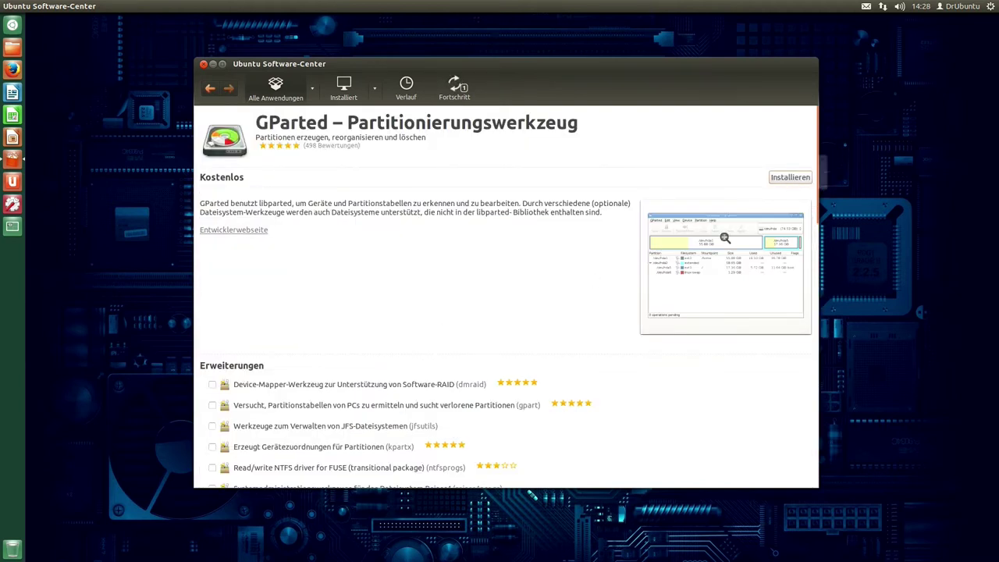
click(212, 384)
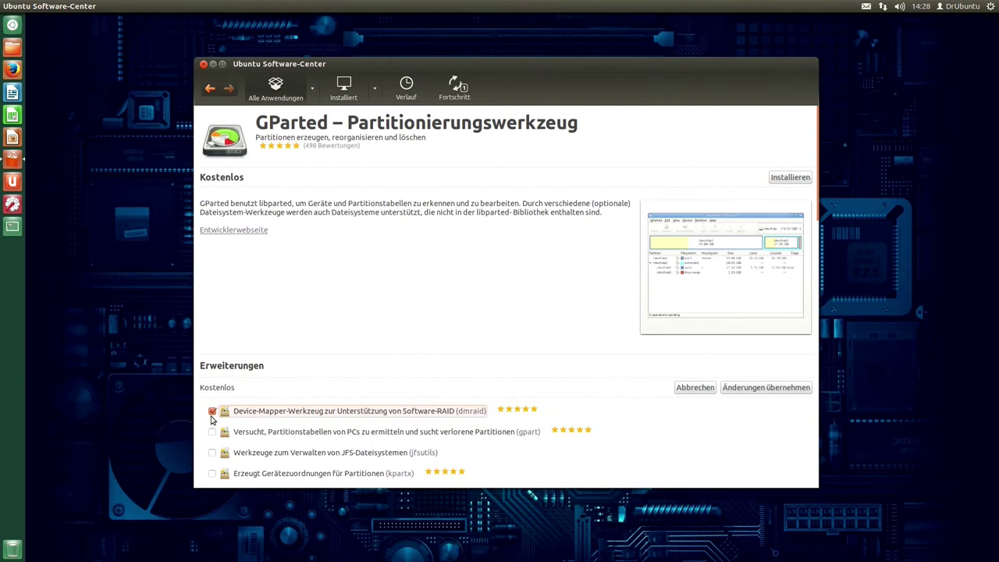
click(212, 434)
click(212, 452)
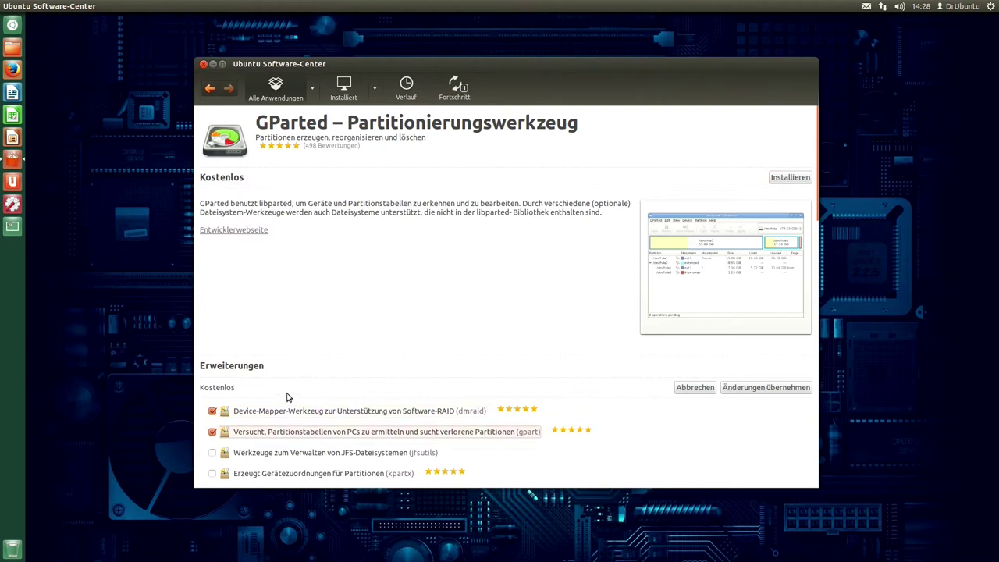
click(209, 434)
scroll(209, 435, down, 1)
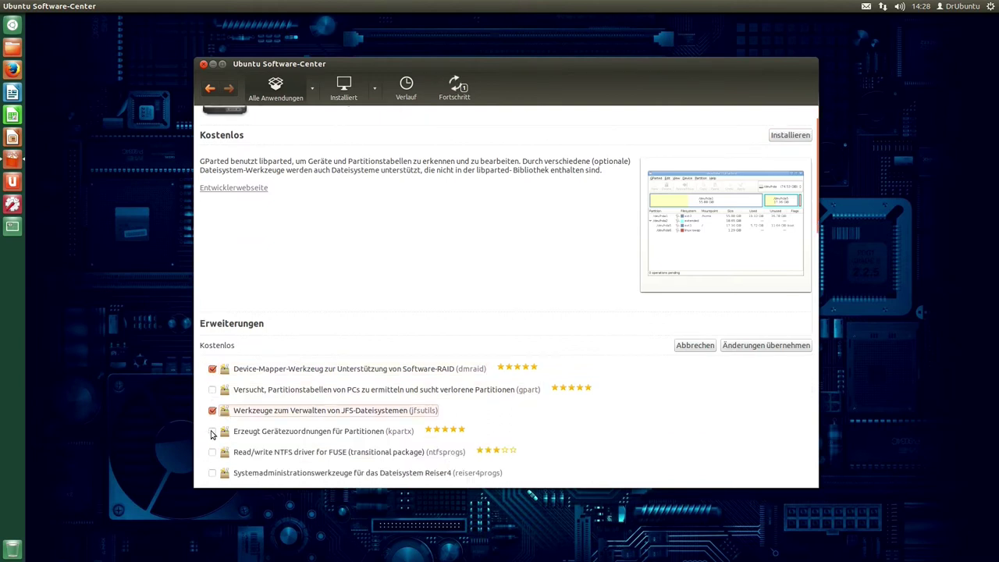
Step: Add the GParted extensions kpartx, gpart, ntfsprogs, reiser4progs, reiserfsprogs and xfsprogs to the selection
click(212, 389)
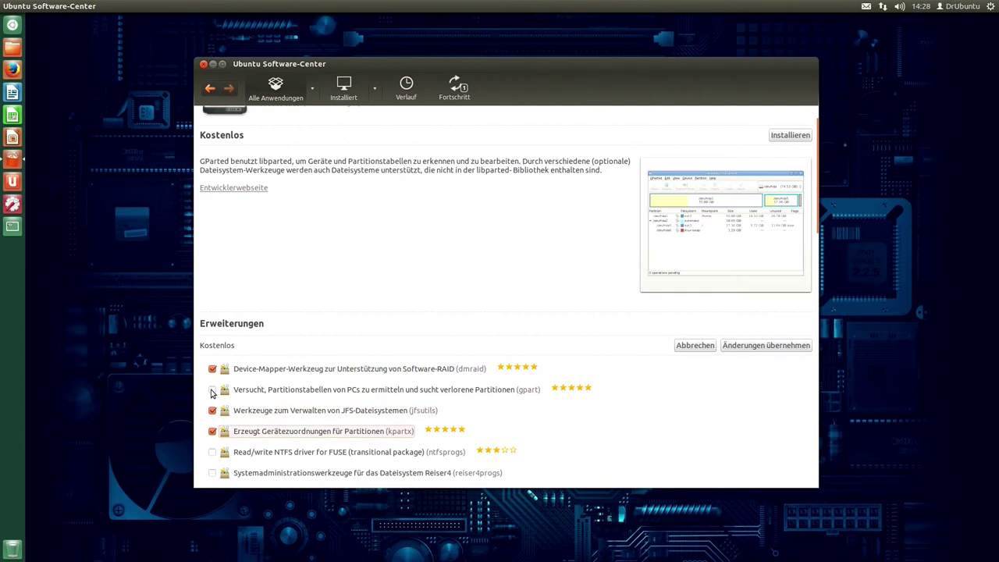
click(212, 451)
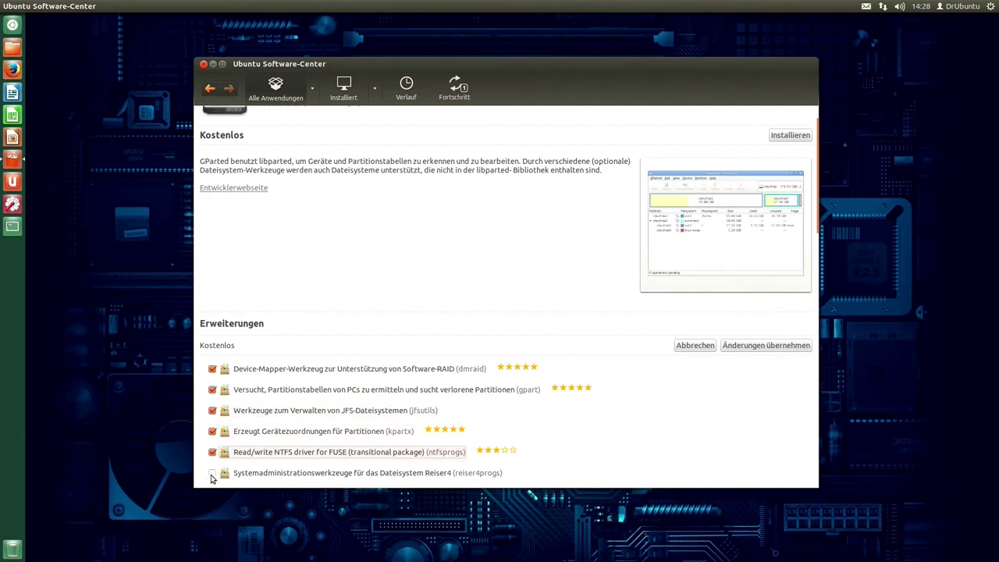
click(212, 472)
scroll(212, 429, down, 3)
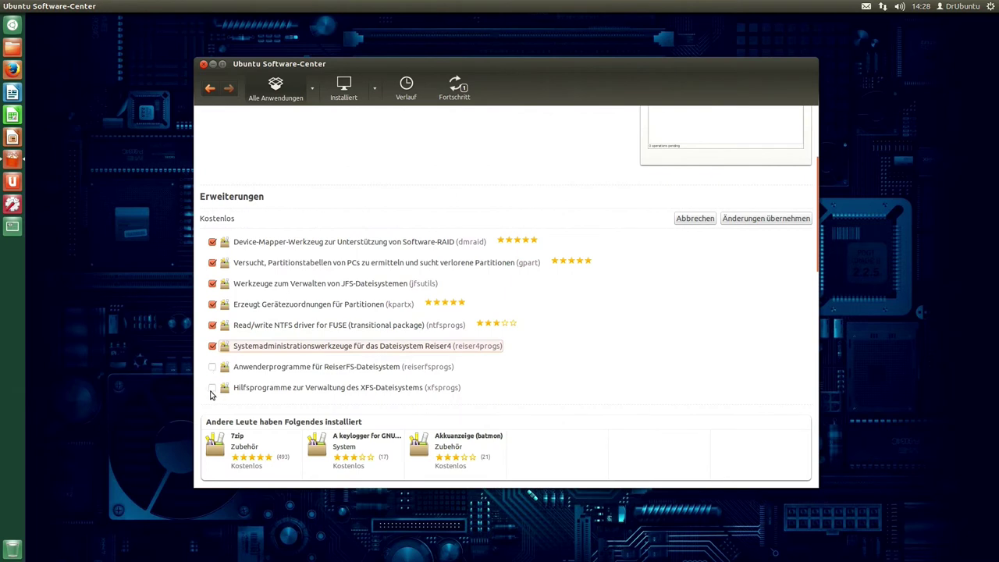
click(212, 366)
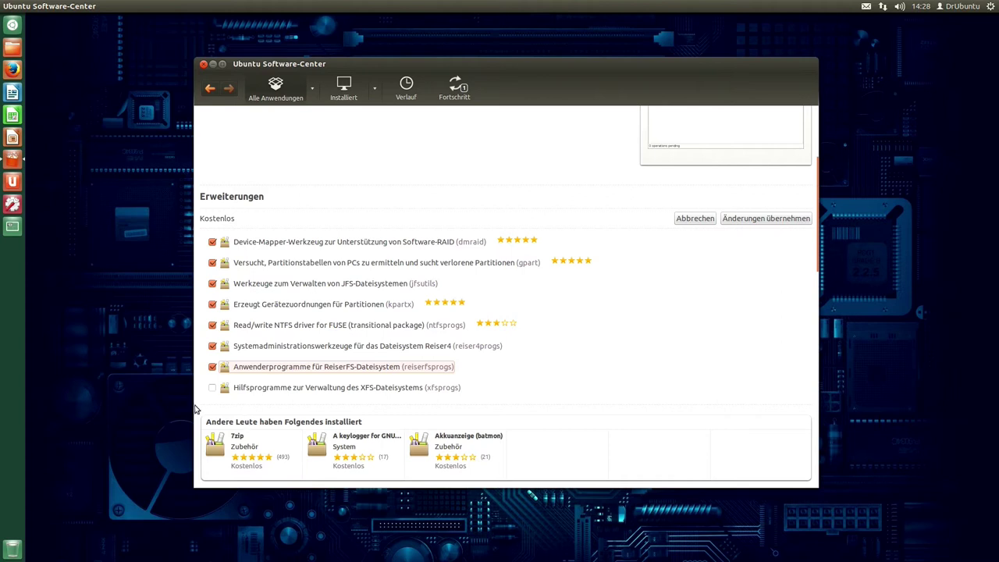
click(212, 387)
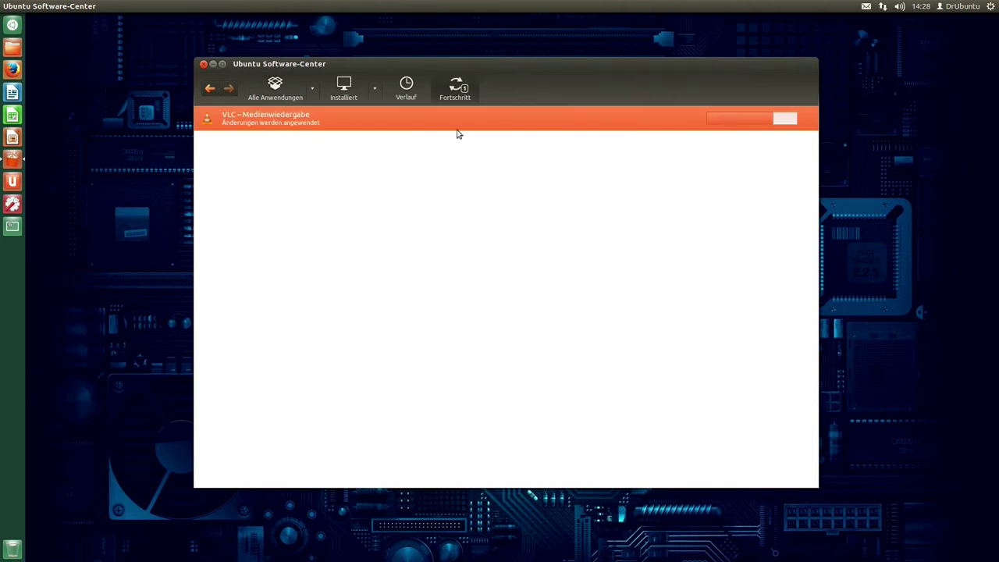
Step: Install GParted – Partitionierungswerkzeug with its selected extensions and return to the application overview
click(209, 88)
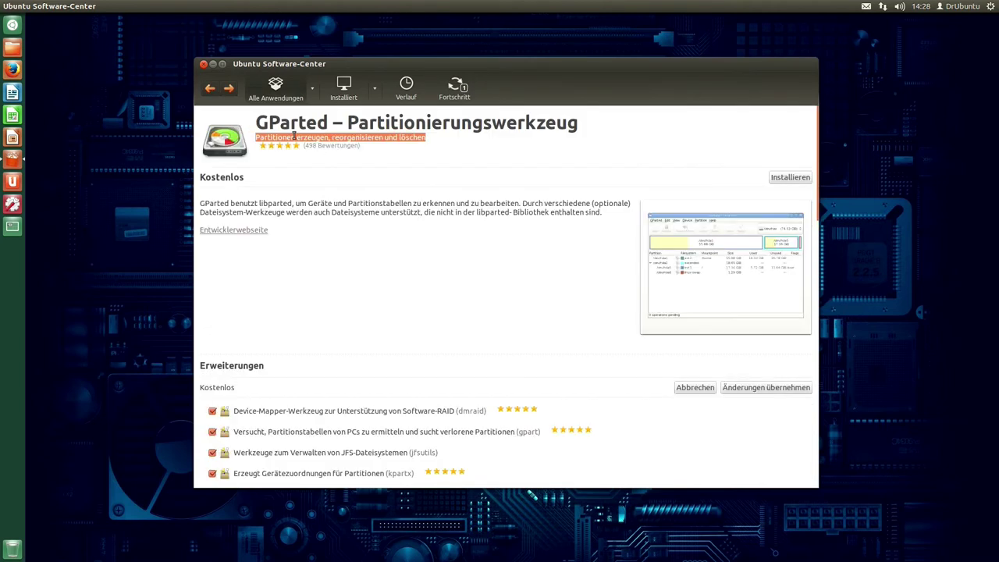
click(784, 178)
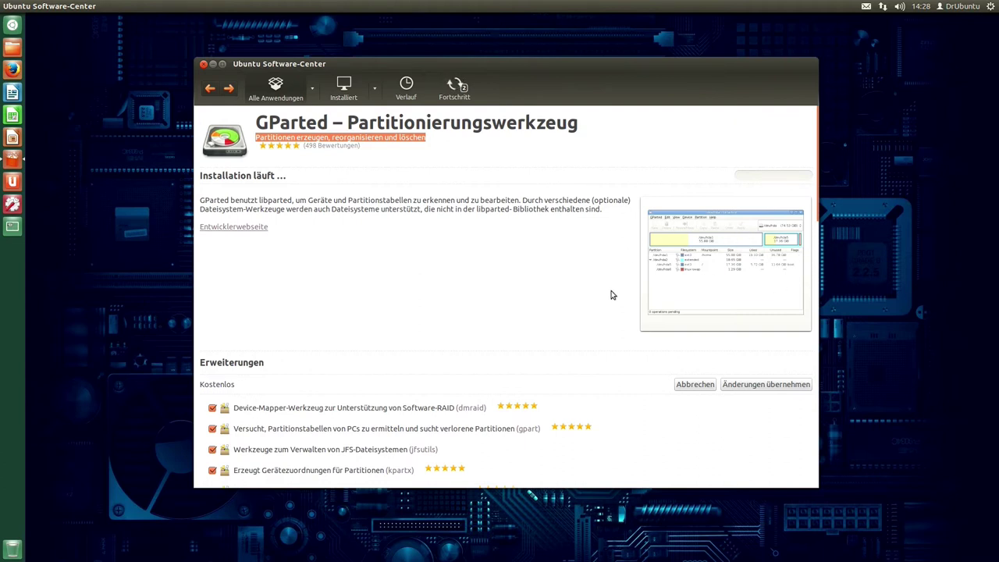
click(209, 88)
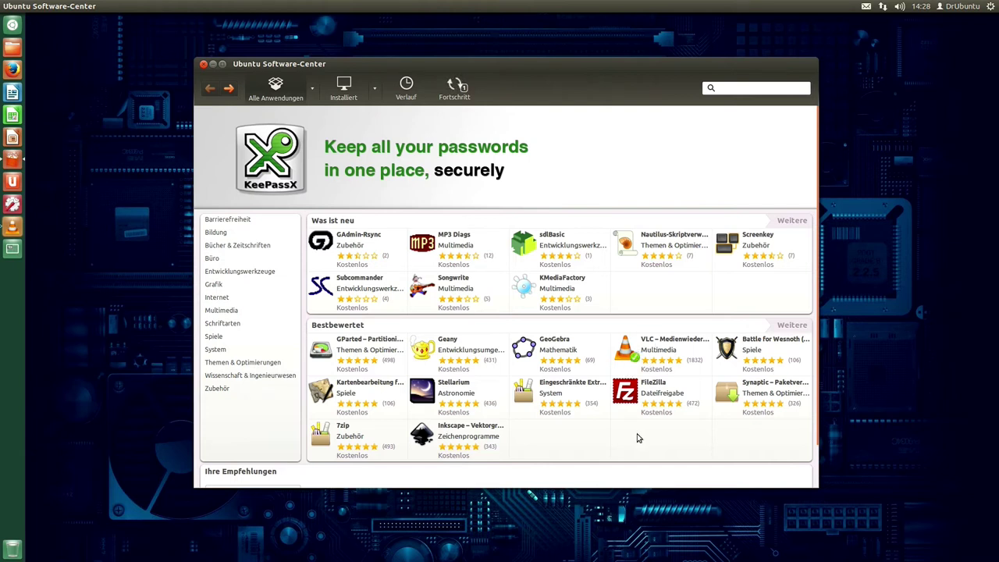
Step: Install 7zip from the top-rated applications without the RAR extension and return to the overview
click(341, 426)
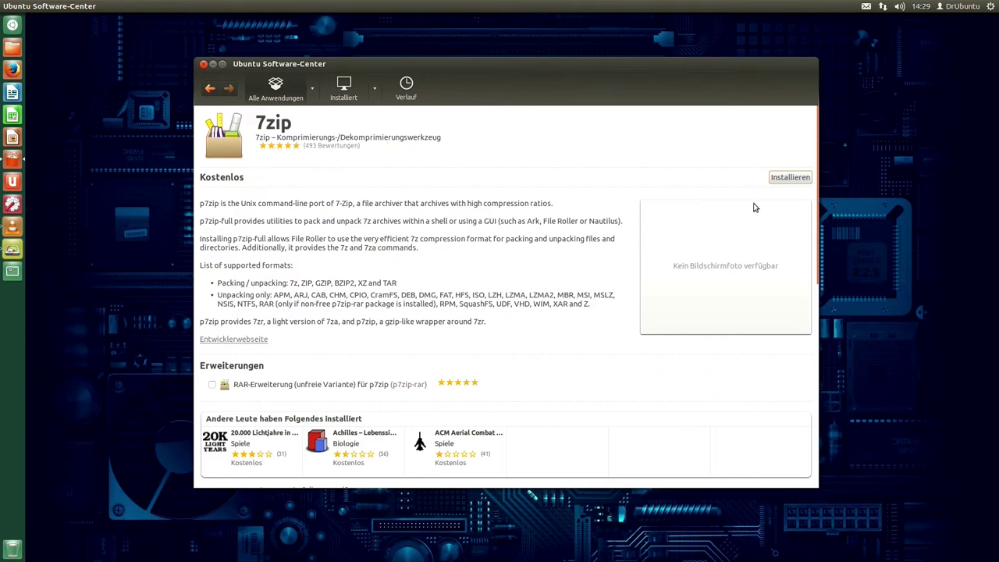
click(779, 181)
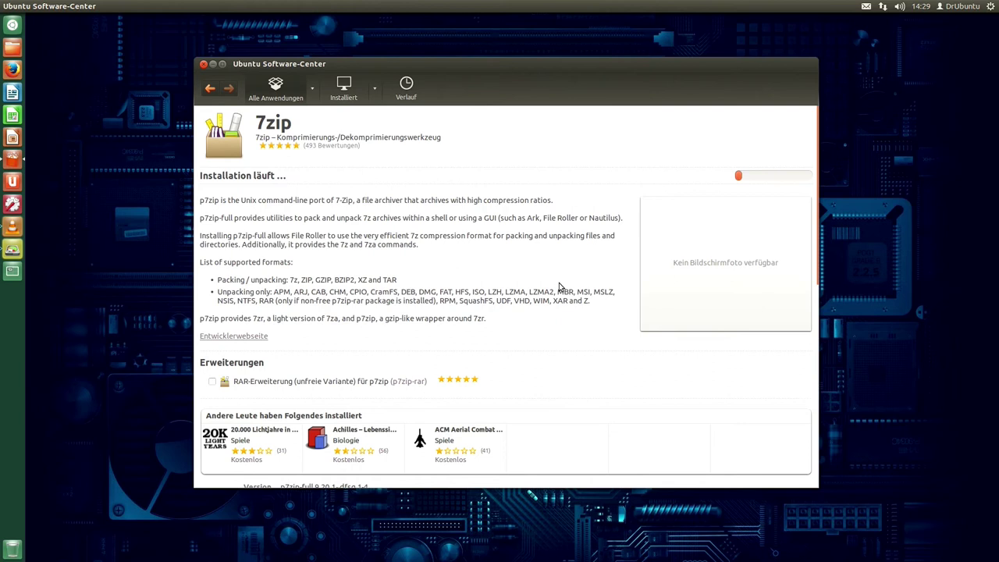
click(209, 89)
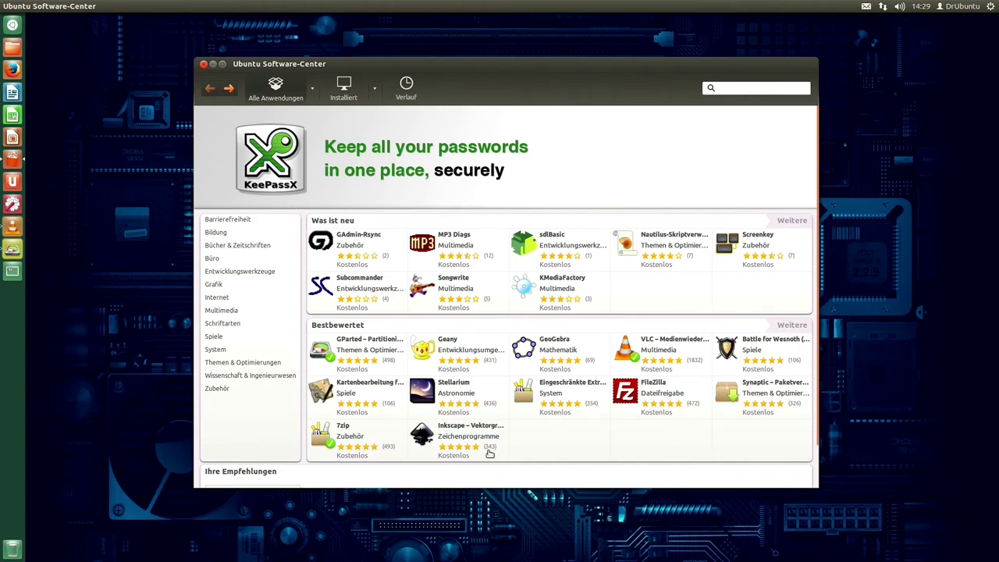
Step: Install FileZilla from the top-rated applications and return to the overview
click(652, 390)
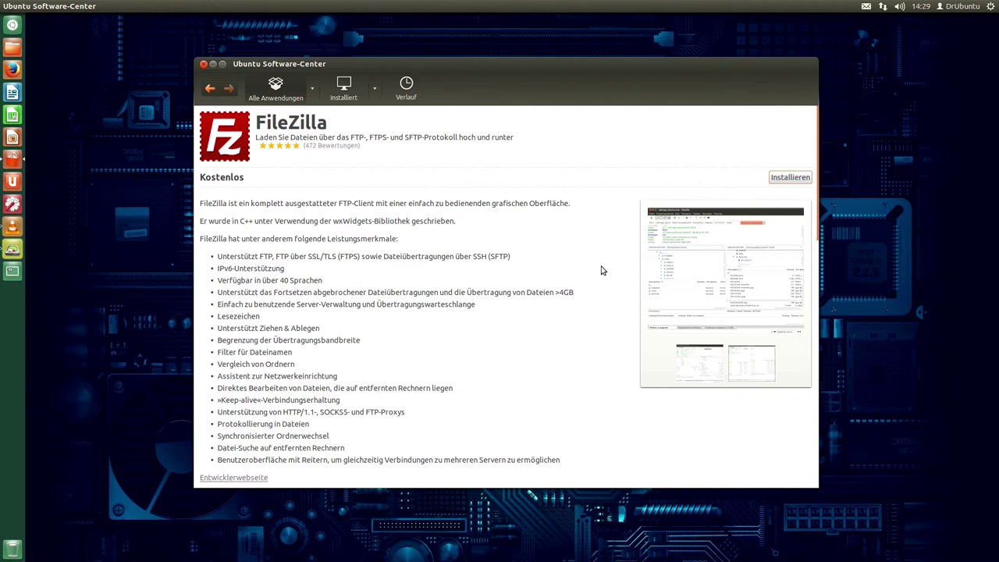
click(787, 177)
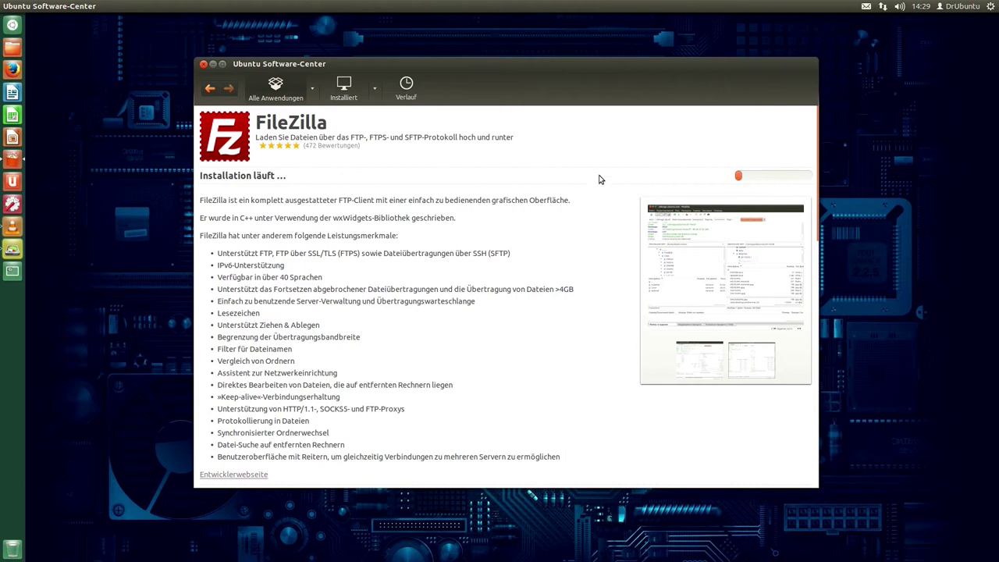
click(208, 90)
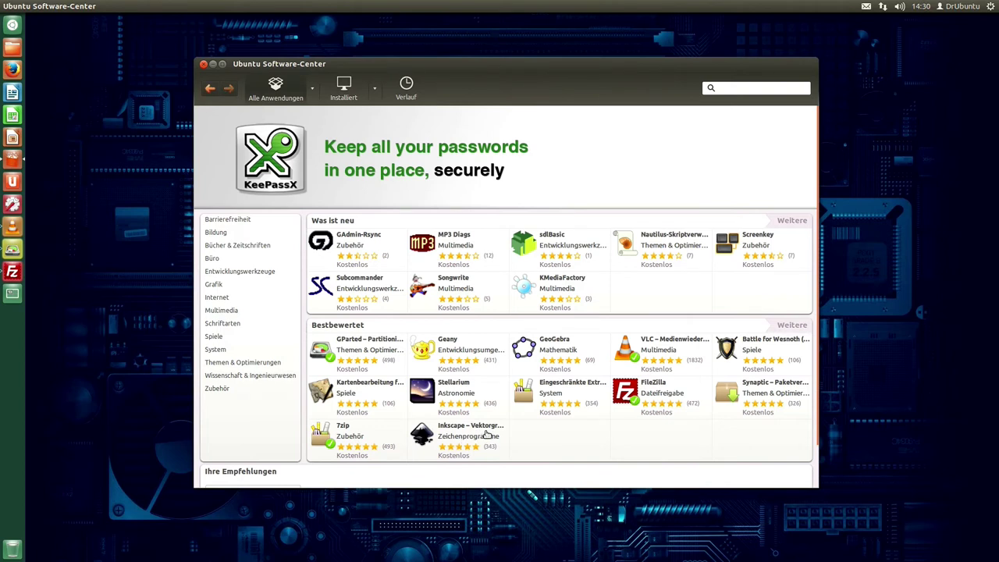
Step: Install Inkscape – Vektorgrafikbearbeitung with the extensions dia, dia-gnome, libsvg-perl, libxml-xql-perl, pstoedit, ruby and transfig, and return to the overview
click(487, 433)
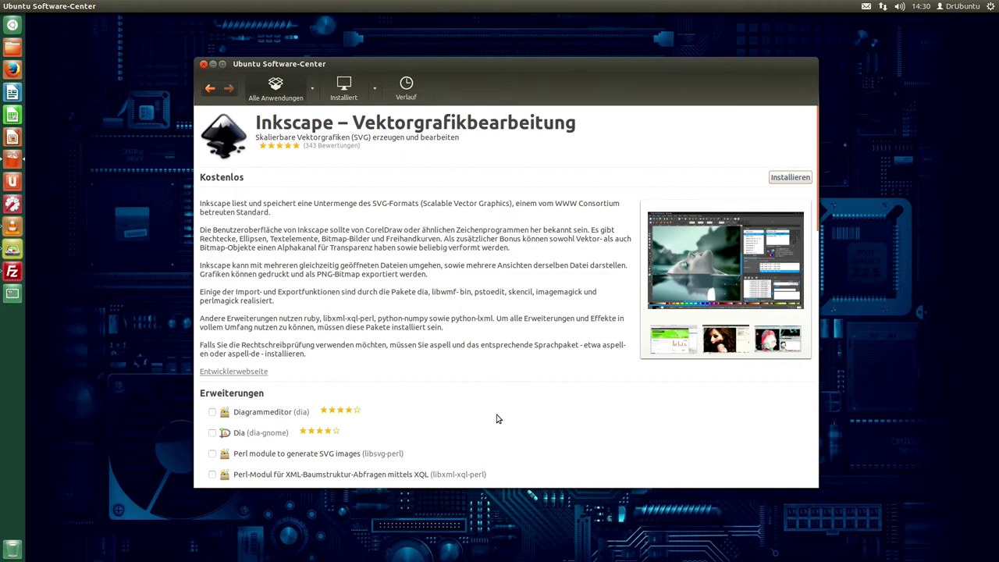
click(213, 411)
click(212, 459)
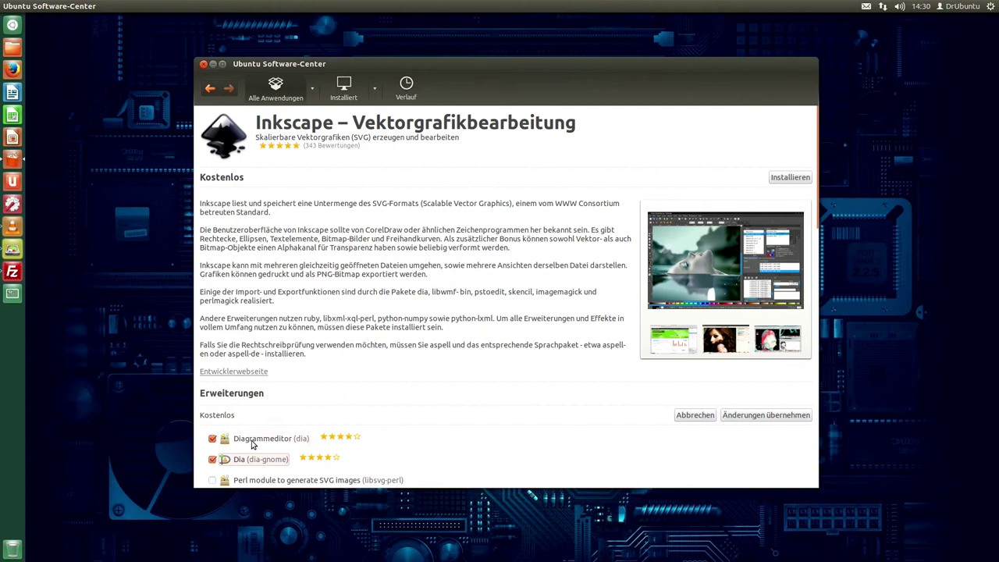
scroll(686, 444, down, 3)
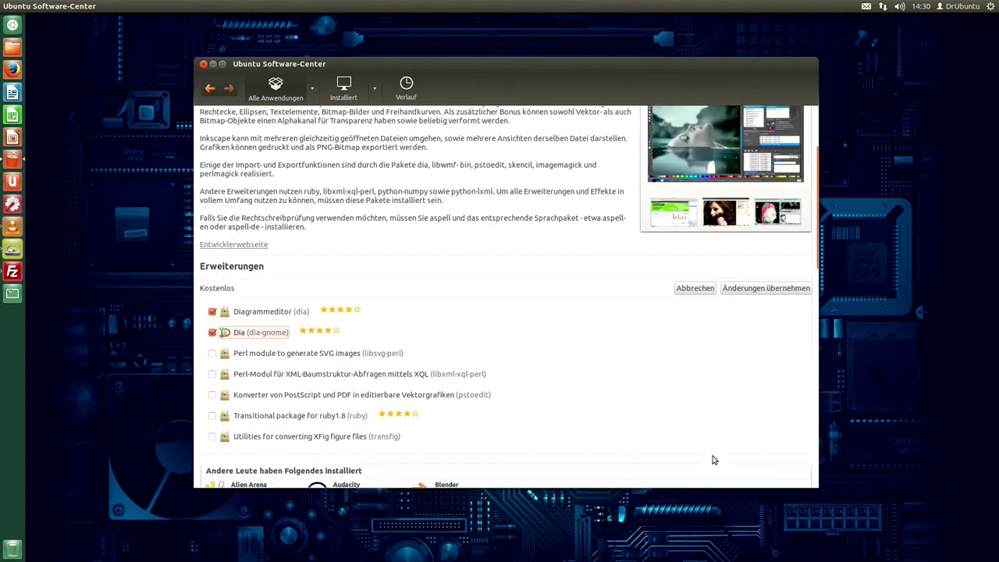
click(212, 352)
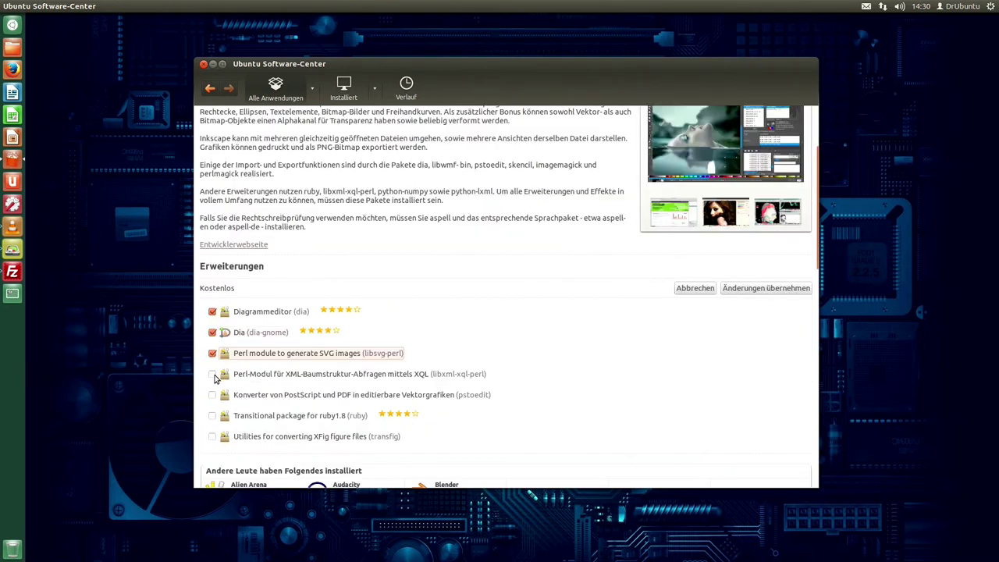
click(214, 375)
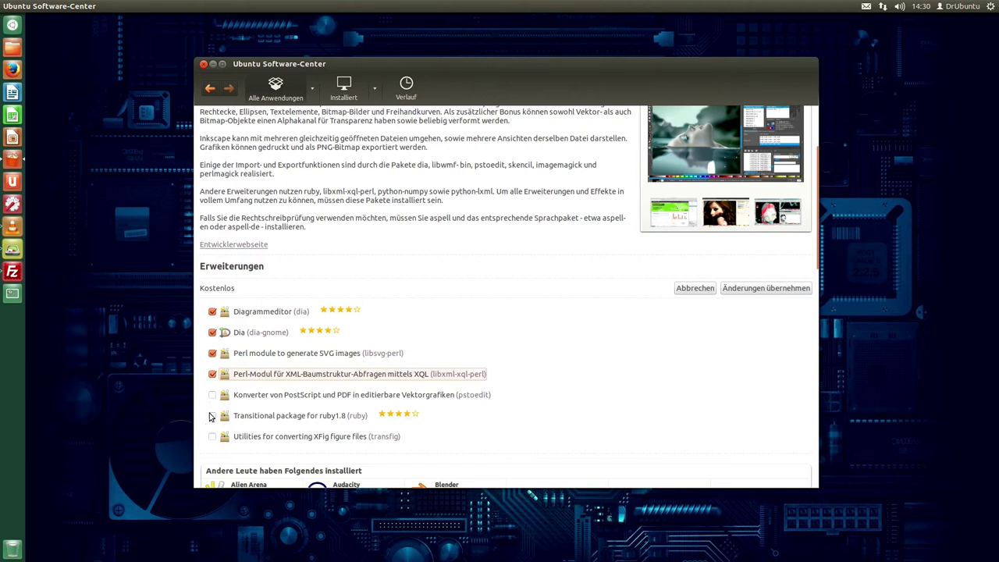
click(212, 419)
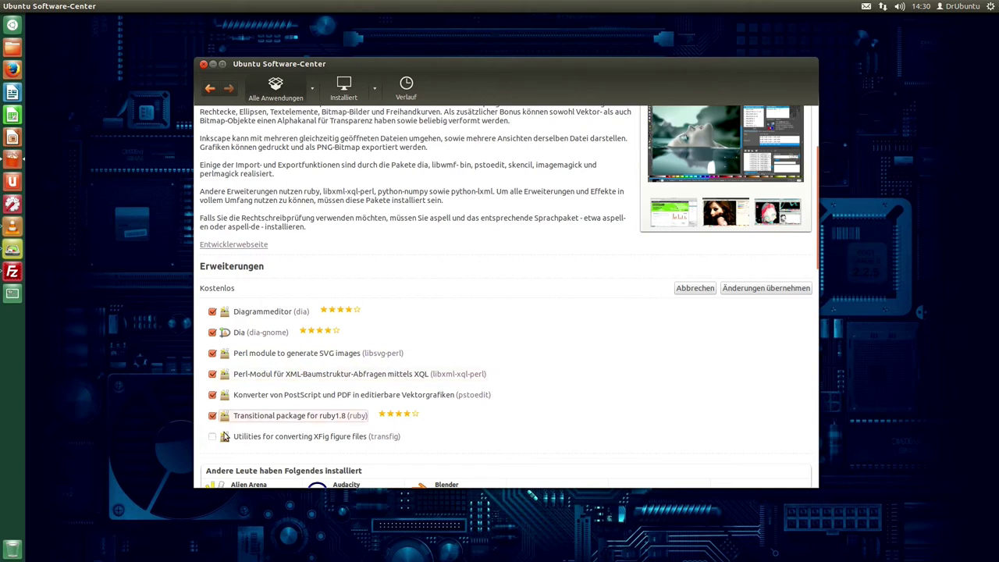
click(212, 436)
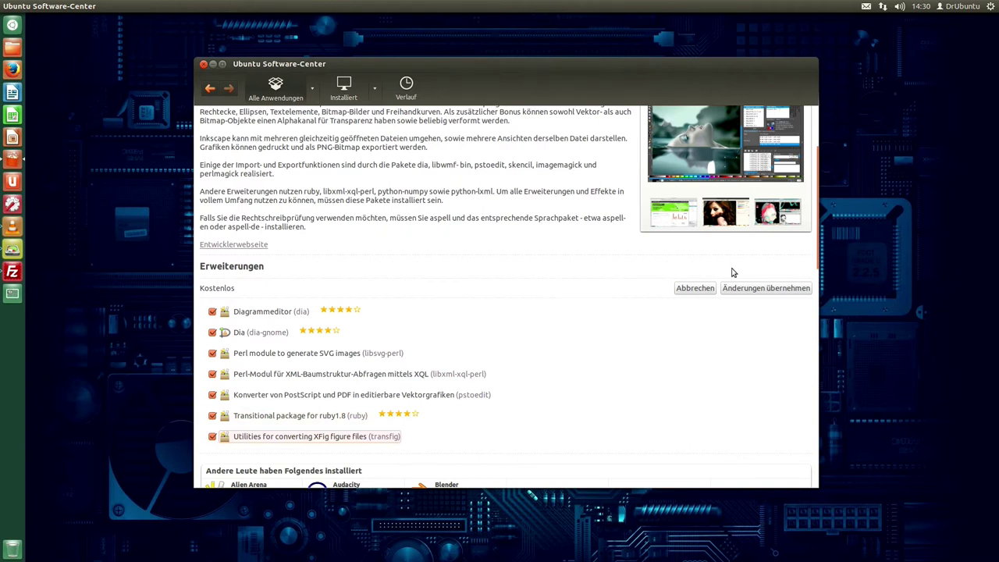
scroll(800, 293, up, 3)
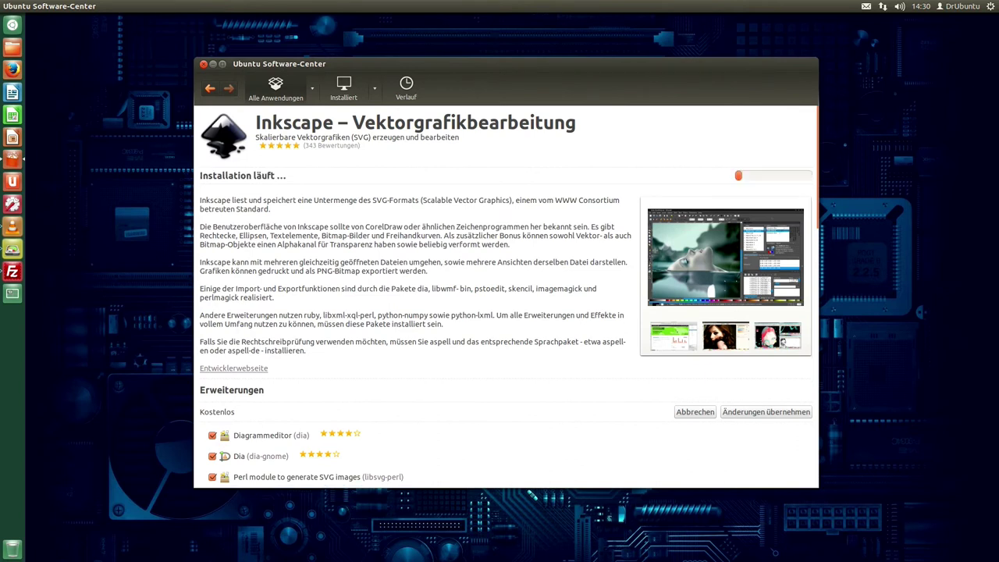
click(209, 89)
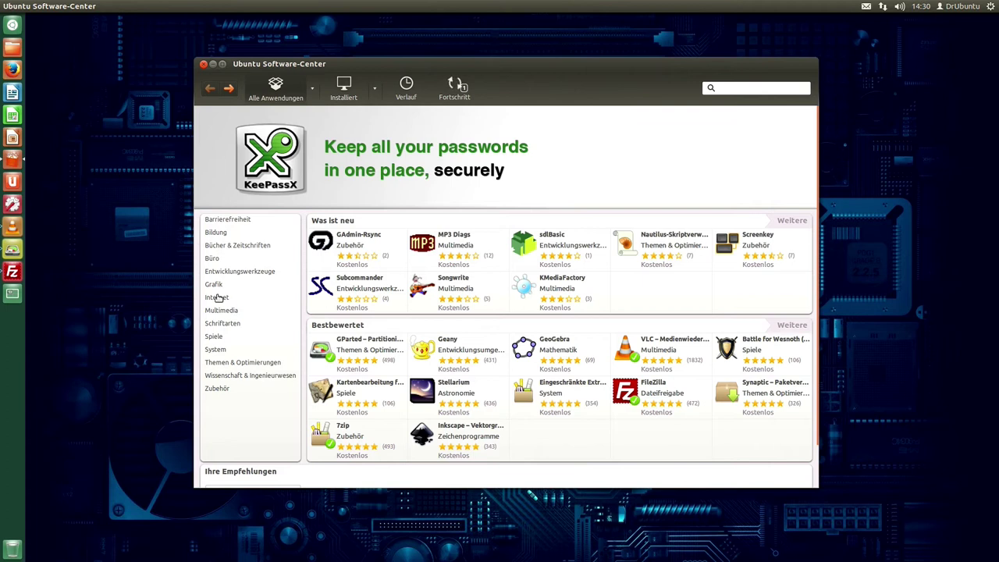
Step: Look for the newly installed programs in the Dash by searching for "v", "7" and "gp", and close the Dash
click(18, 19)
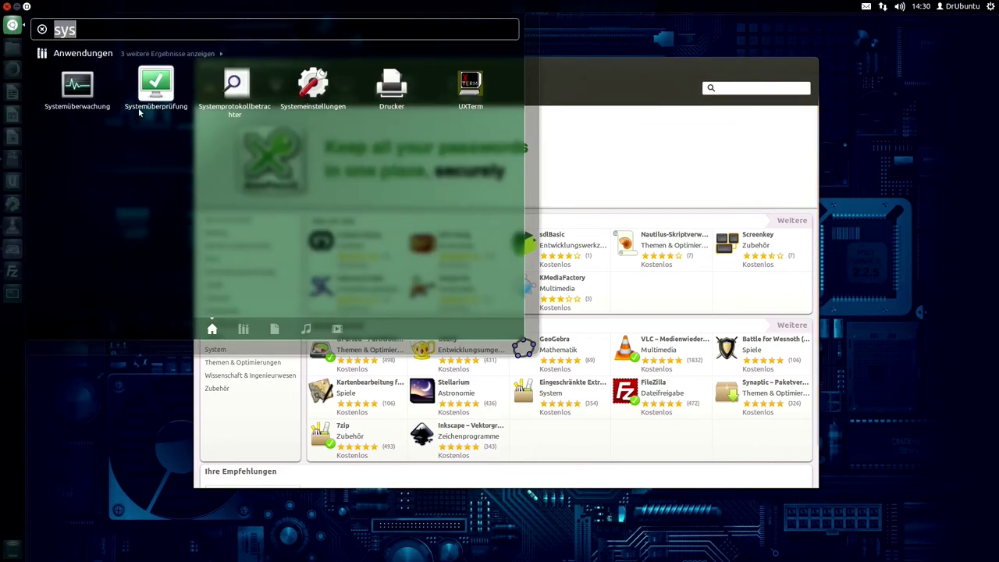
text(V)
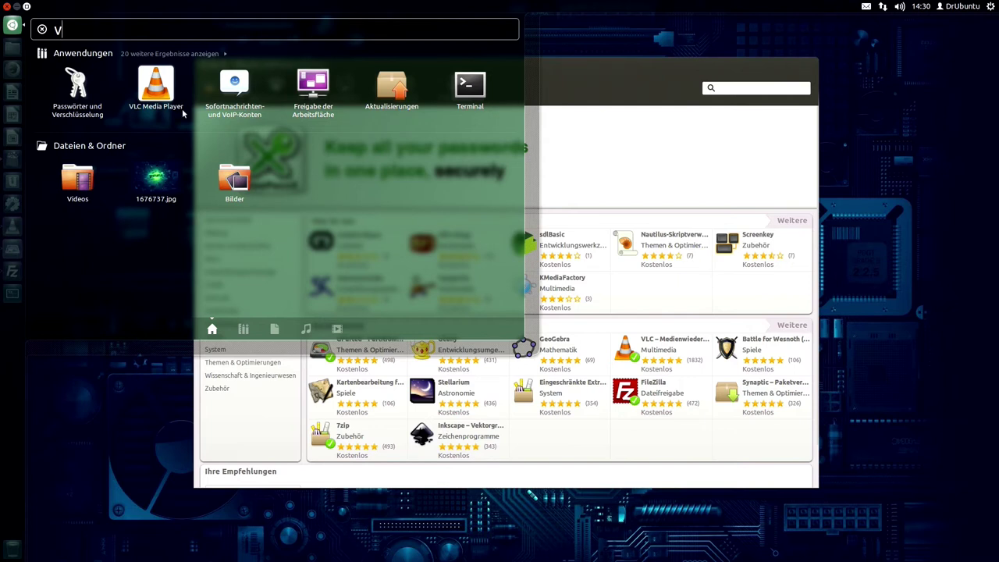
text(7)
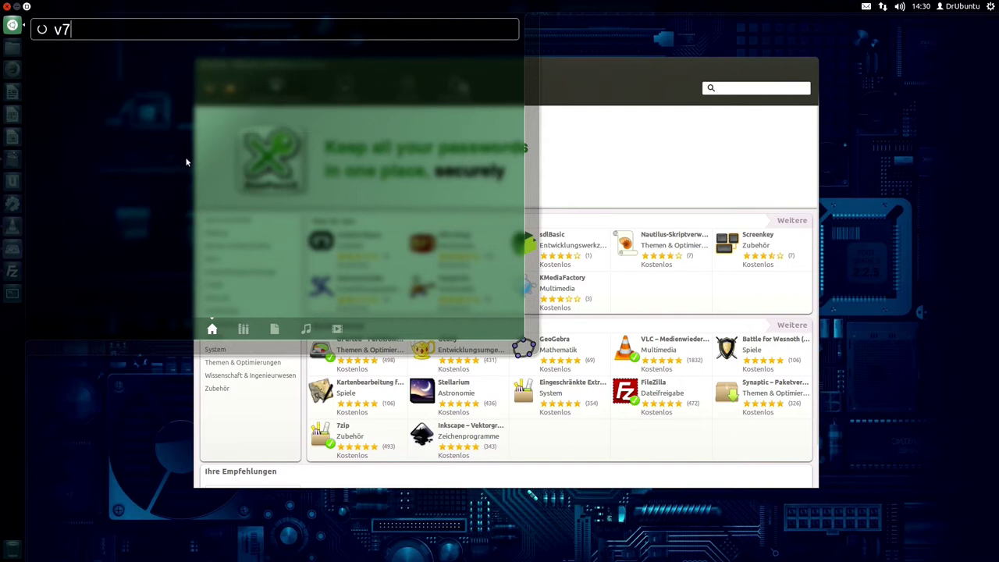
key(BackSpace)
key(BackSpace)
text(7)
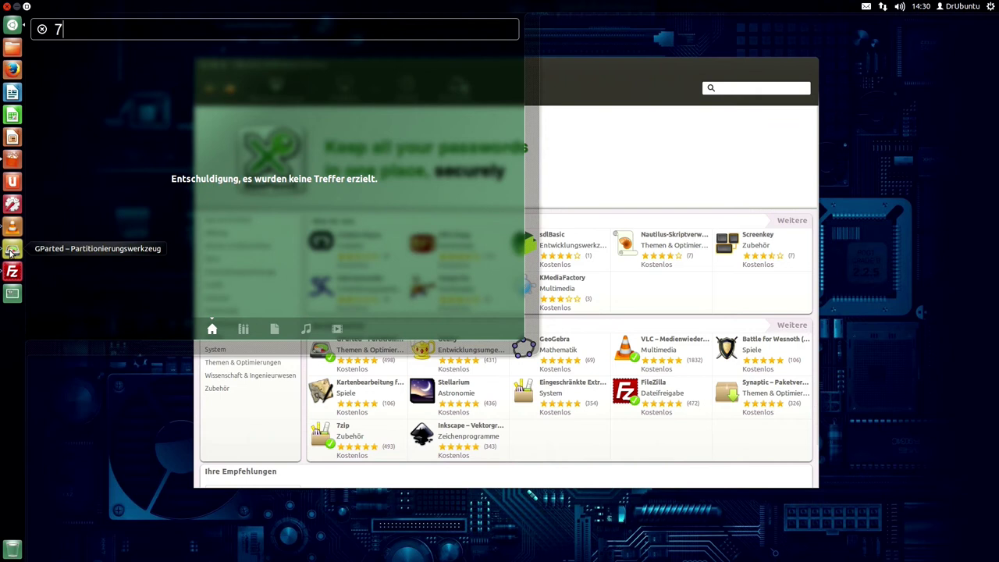
key(BackSpace)
text(gp)
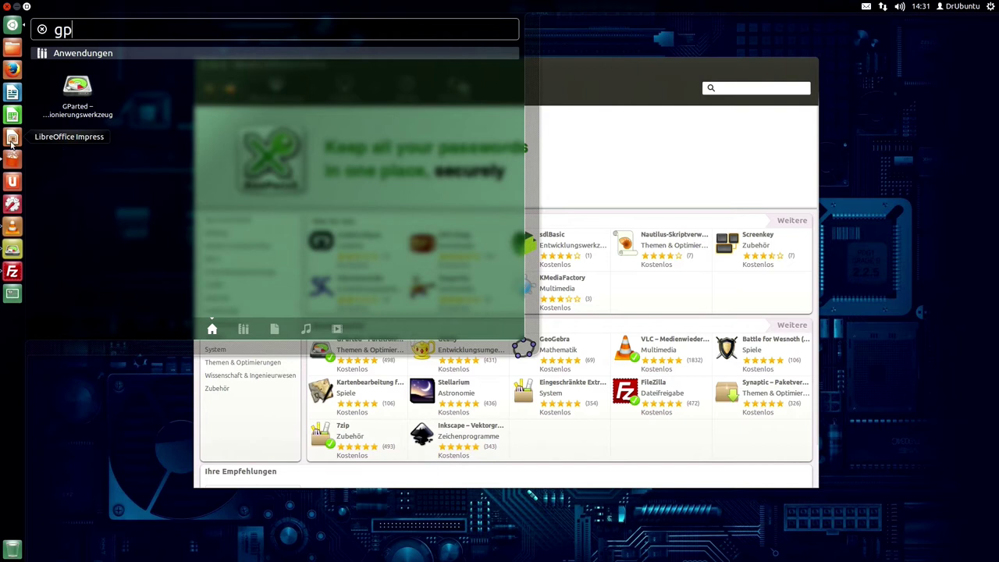
click(57, 419)
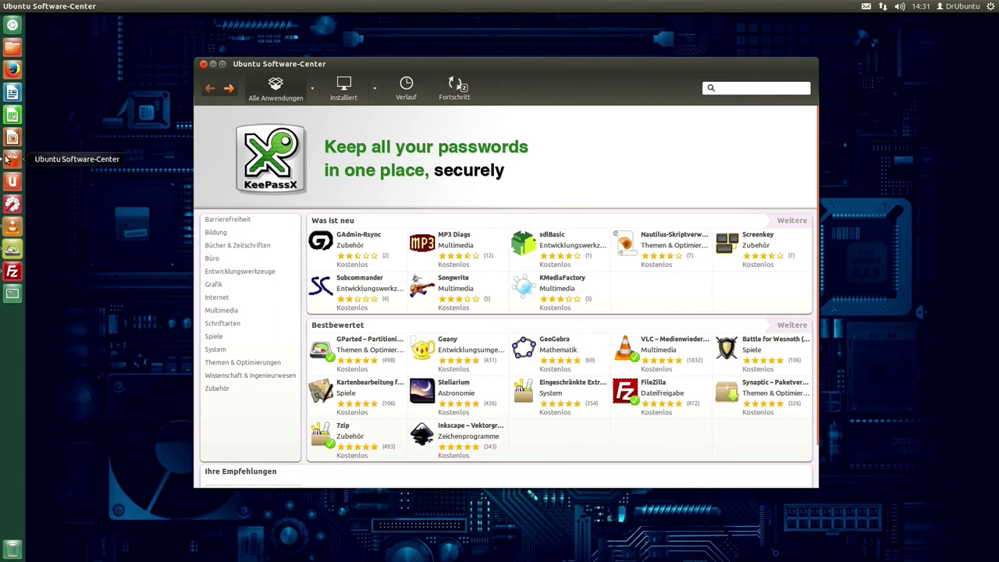
Step: View the applications in the Bildung category and search all applications for "erwe"
click(226, 233)
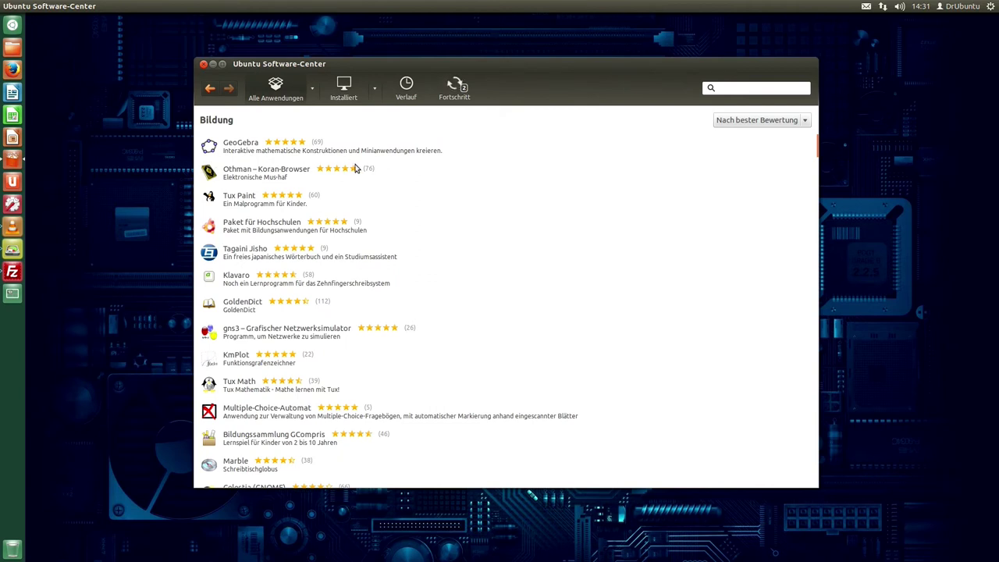
click(209, 88)
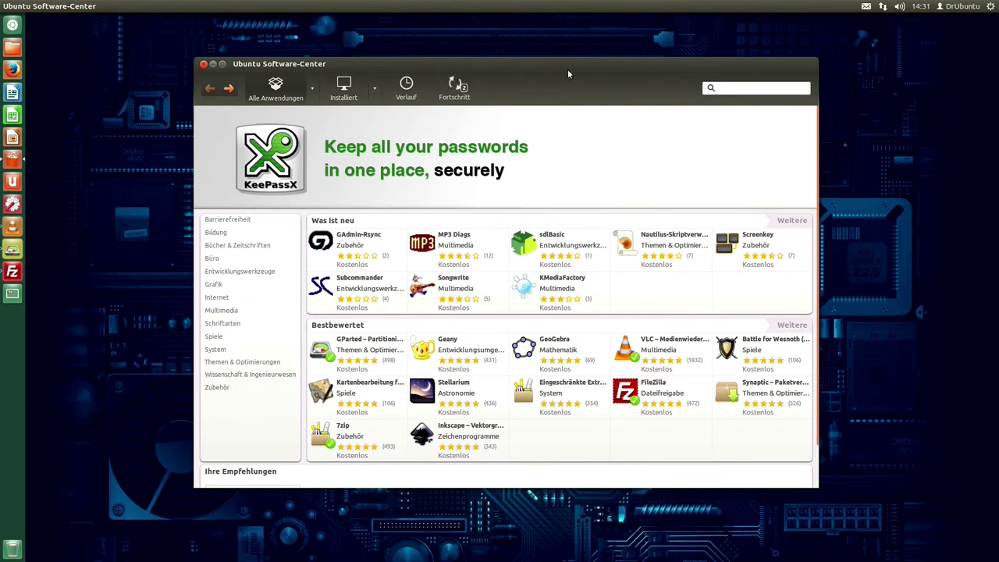
click(770, 90)
text(erwe)
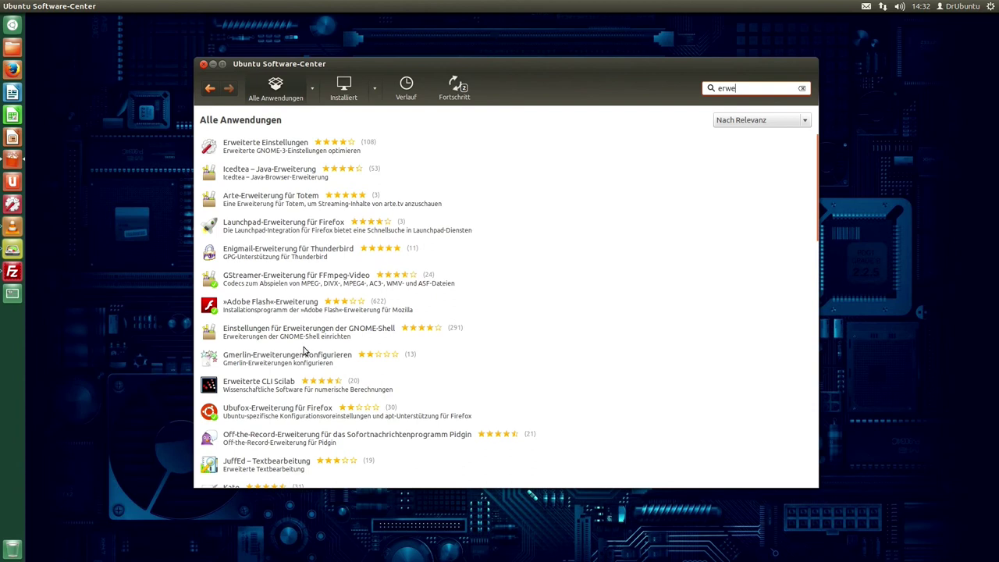
Step: Search all applications for "mp3" and select Eingeschränkte Extras für Ubuntu in the results
key(ctrl+a)
text(m)
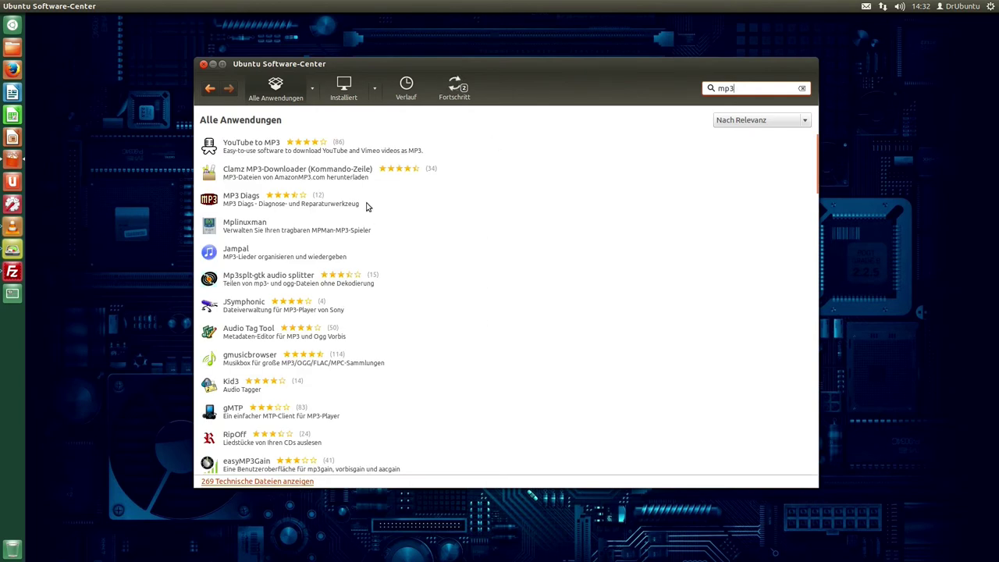
scroll(546, 436, down, 4)
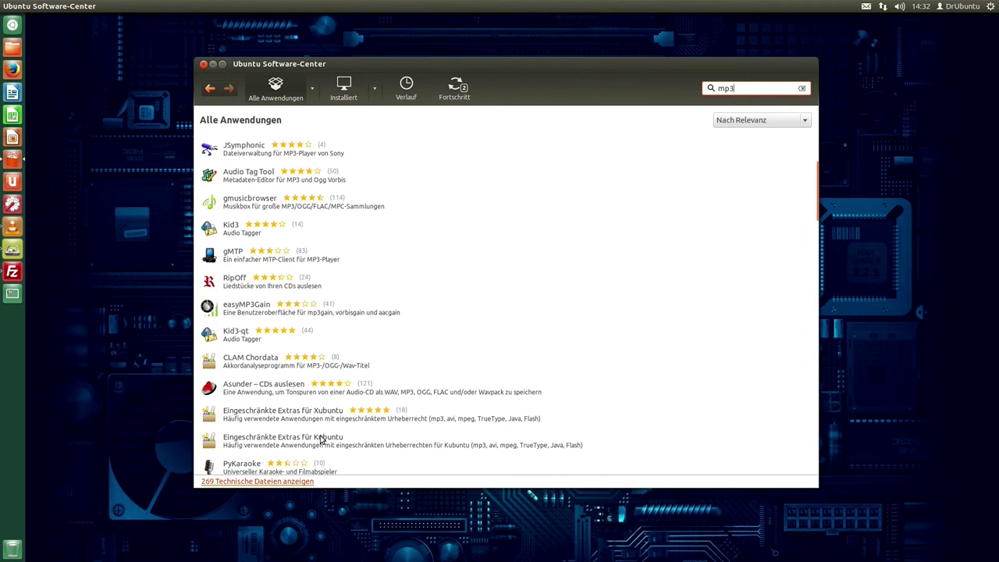
scroll(320, 440, down, 2)
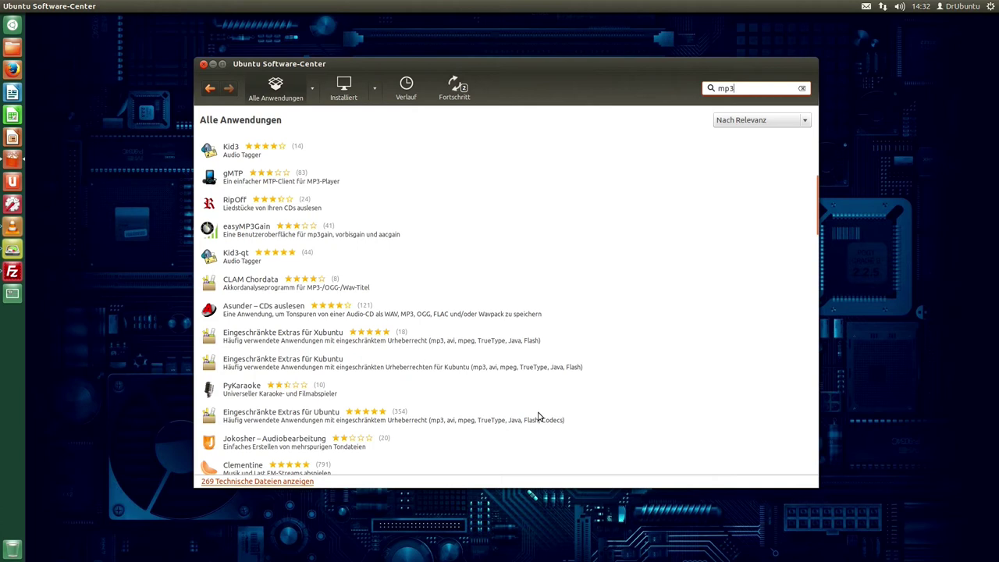
click(420, 426)
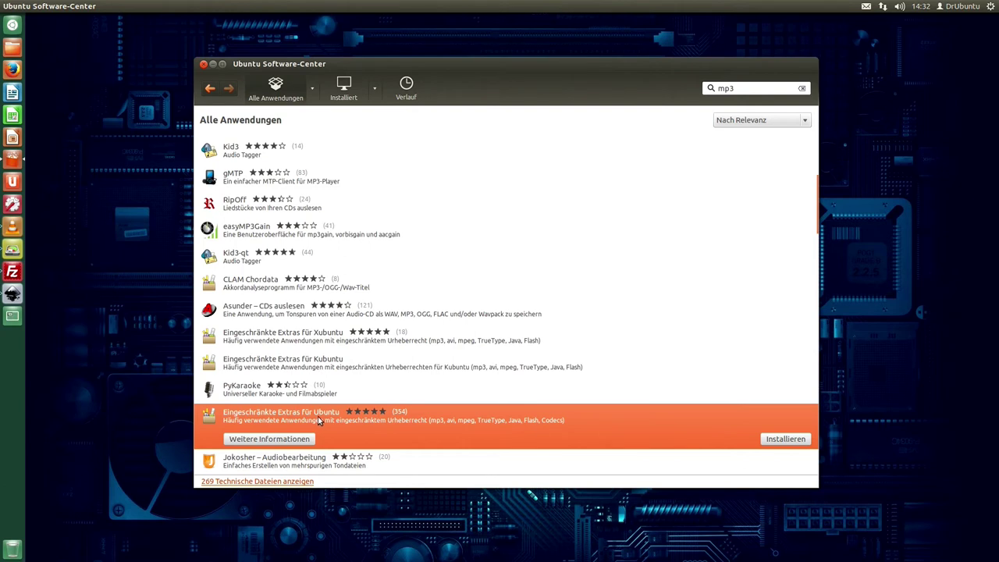
Step: Install Eingeschränkte Extras für Ubuntu, accepting the removal of libavcodec53 and libavutil51 and authorizing with the account password
click(771, 439)
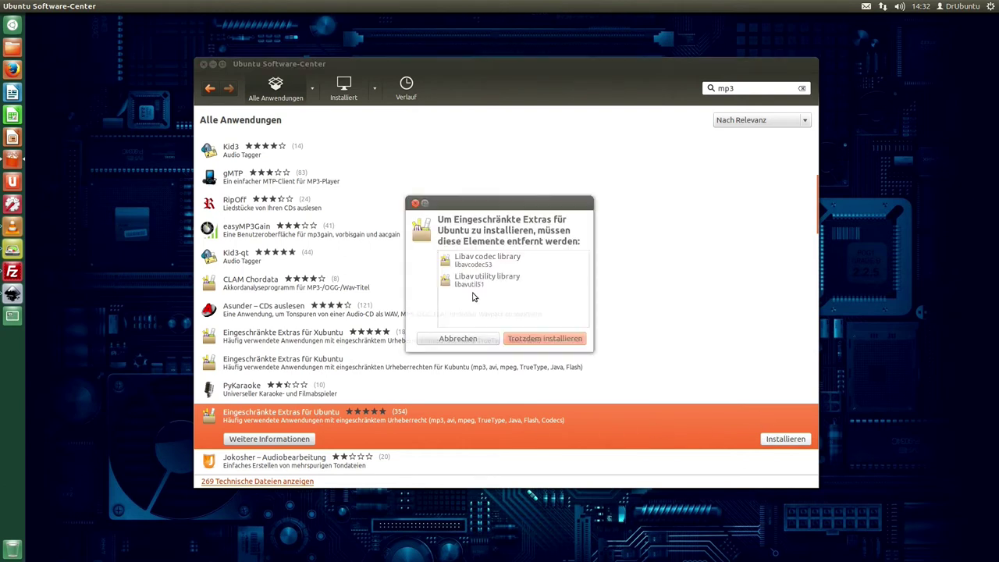
click(544, 341)
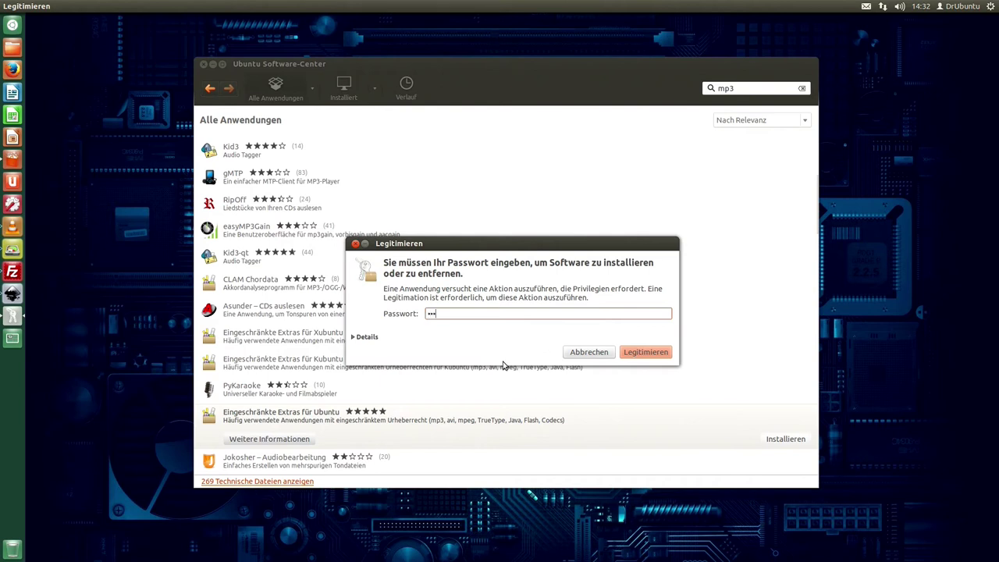
key(Return)
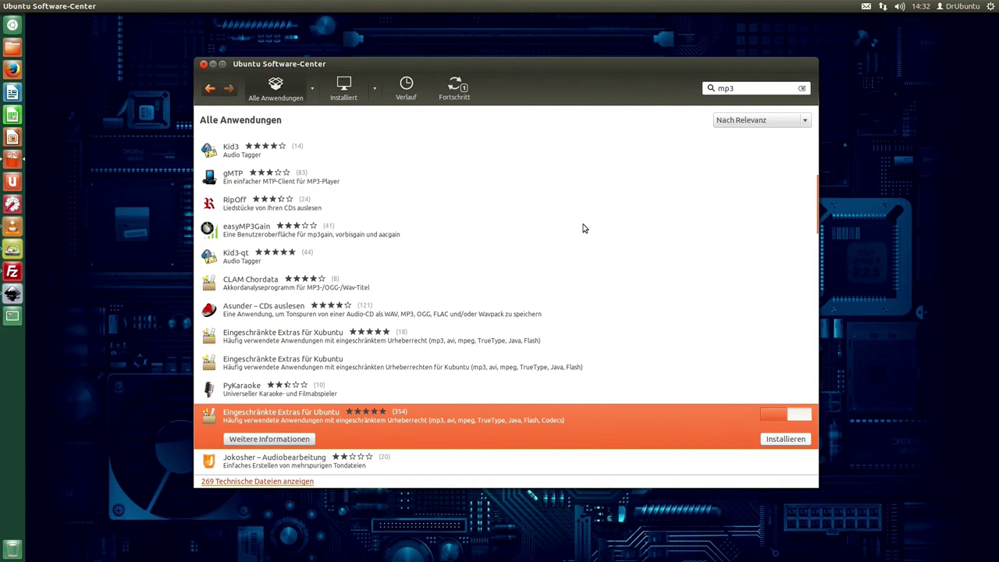
scroll(598, 333, down, 1)
scroll(578, 326, up, 7)
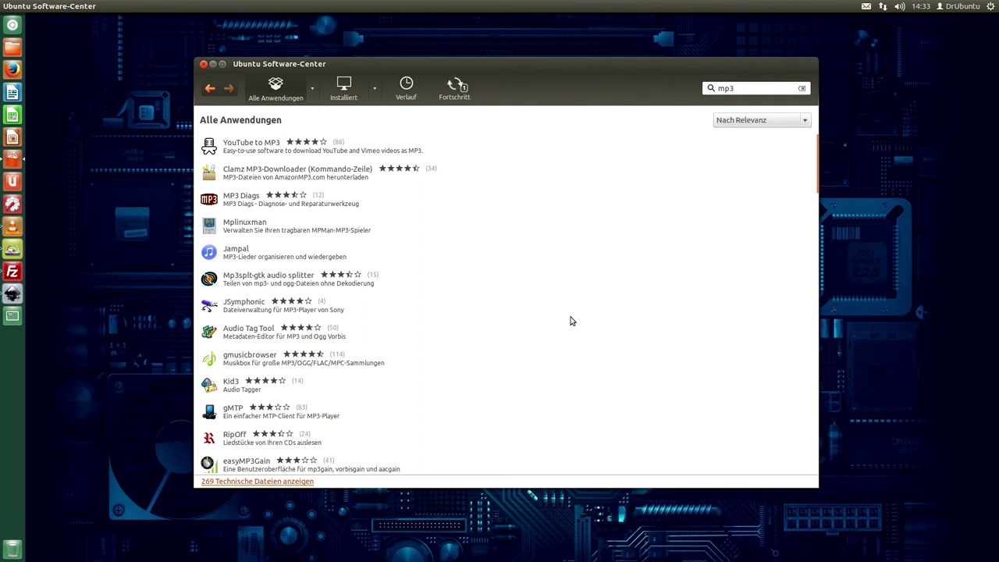
Step: Accept the EULA license terms for ttf-mscorefonts-installer and continue the installation of the restricted extras
scroll(569, 321, down, 8)
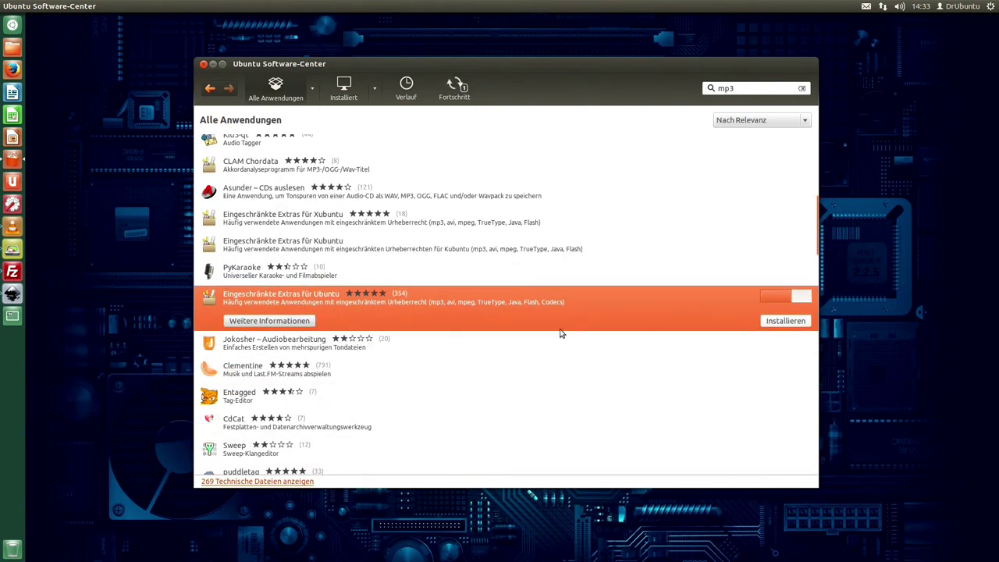
scroll(560, 333, up, 4)
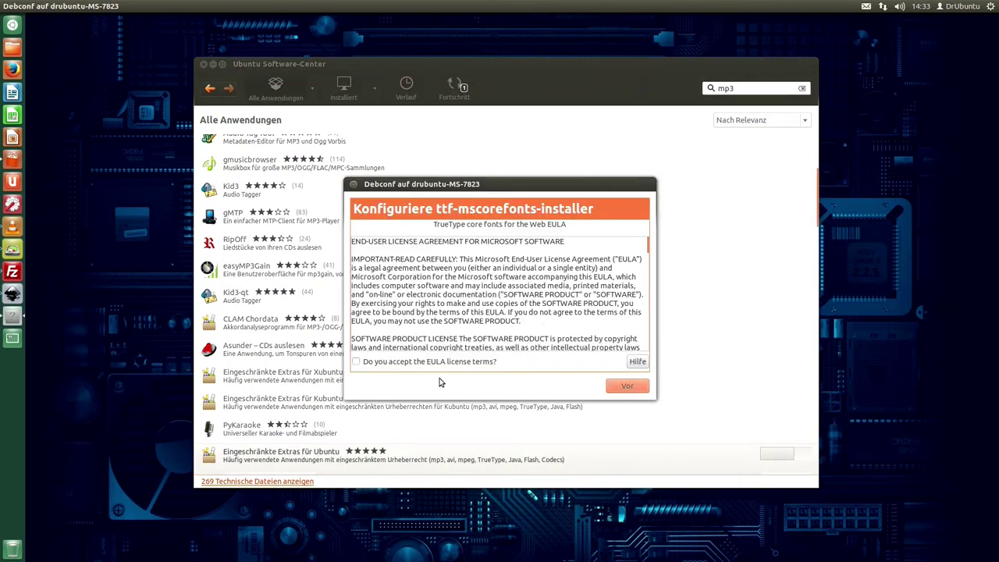
click(357, 364)
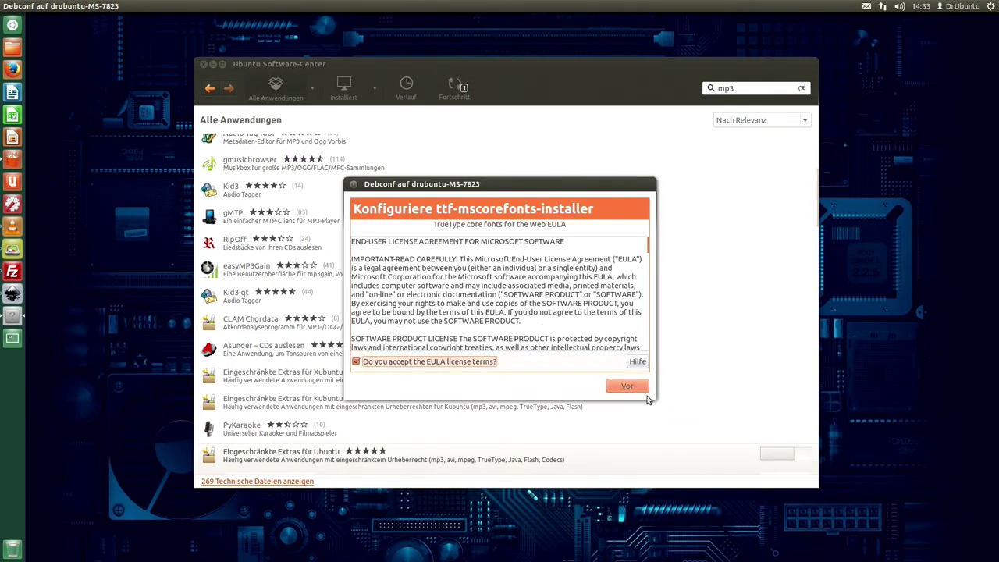
click(629, 386)
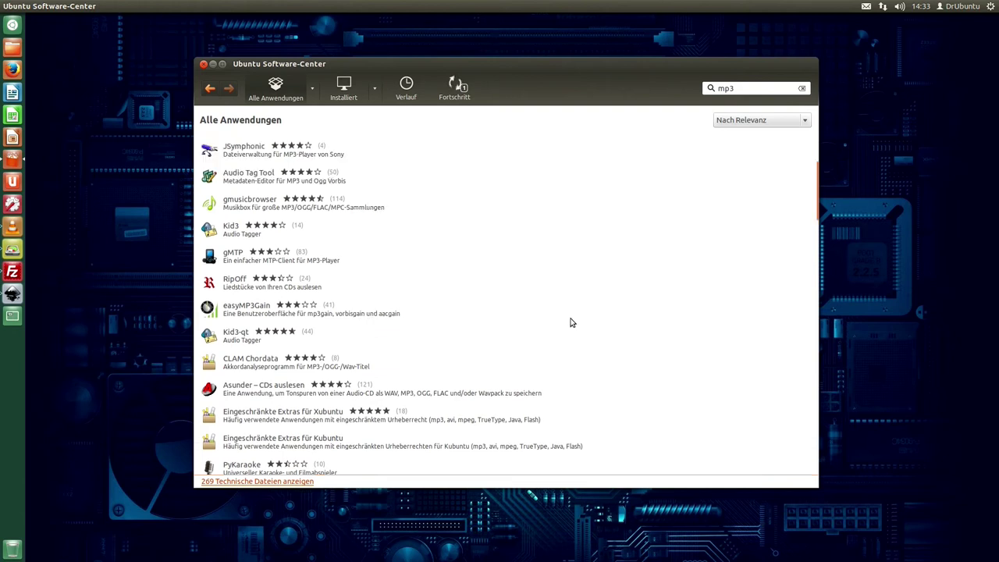
Step: Search all applications for "Gimp" and open the detailed information for GIMP – Bildbearbeitung
click(747, 90)
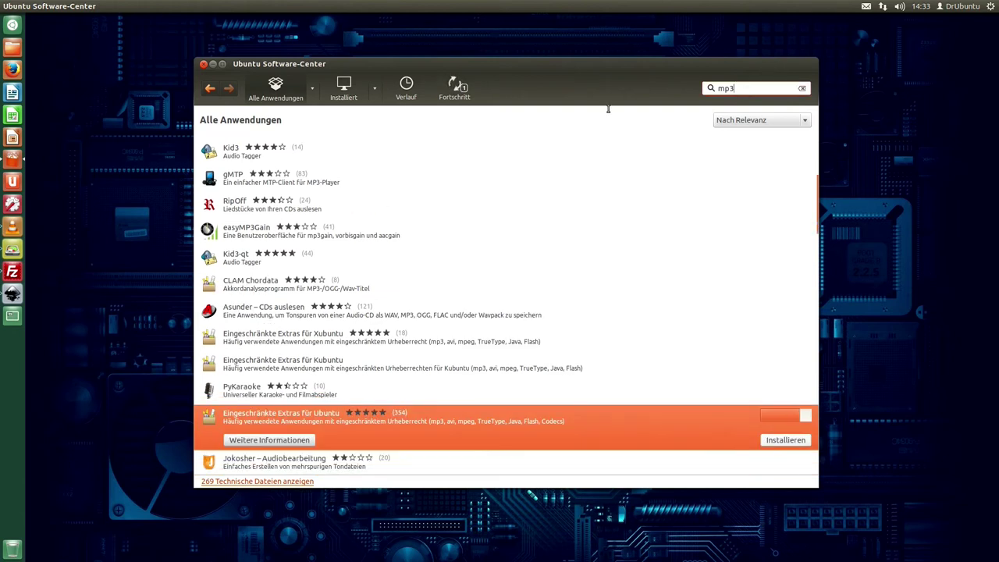
double_click(694, 93)
text(Gimp)
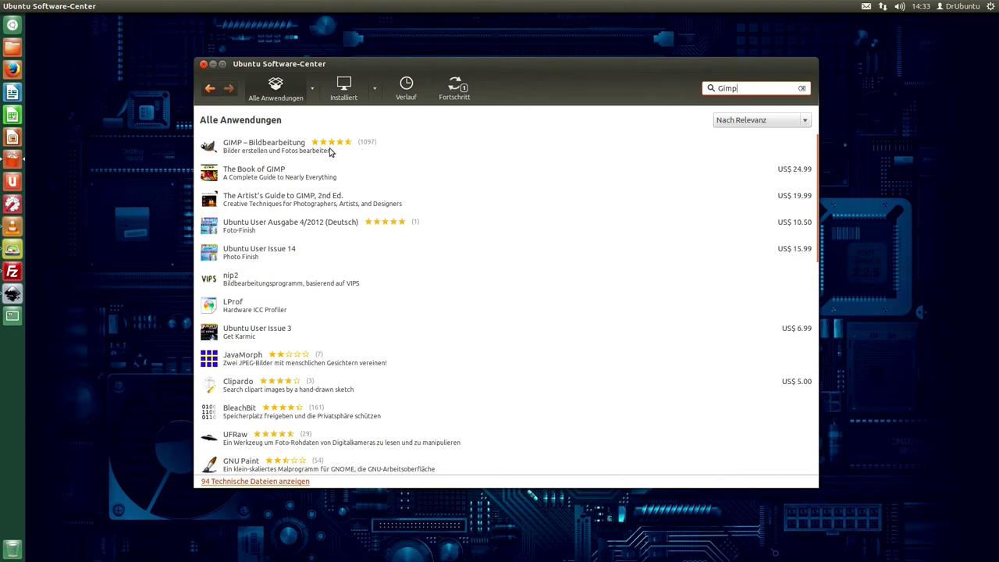
click(281, 146)
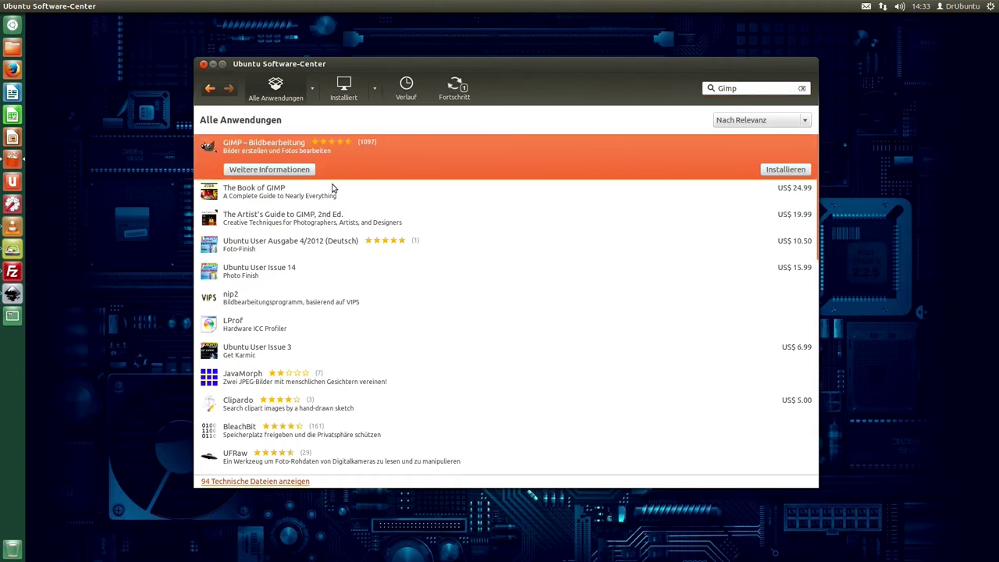
click(246, 170)
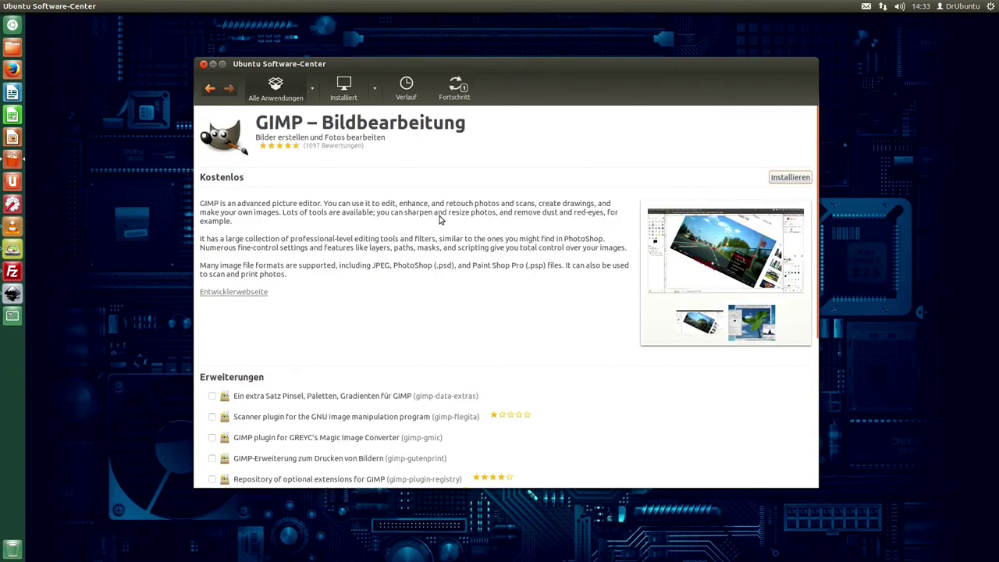
Step: Select the GIMP add-ons gimp-data-extras, gimp-flegita, gimp-gmic and gimp-gutenprint
scroll(429, 291, down, 3)
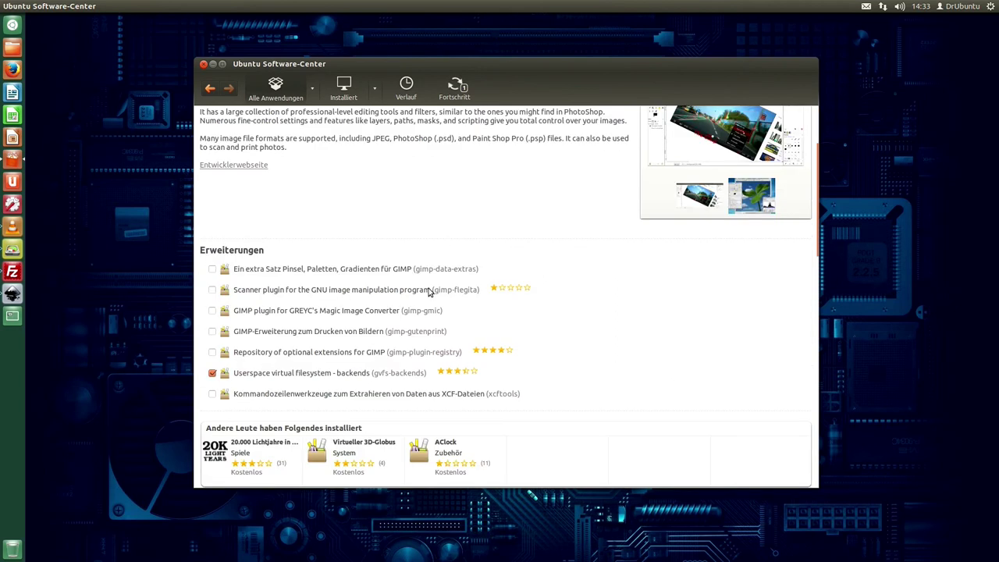
click(211, 270)
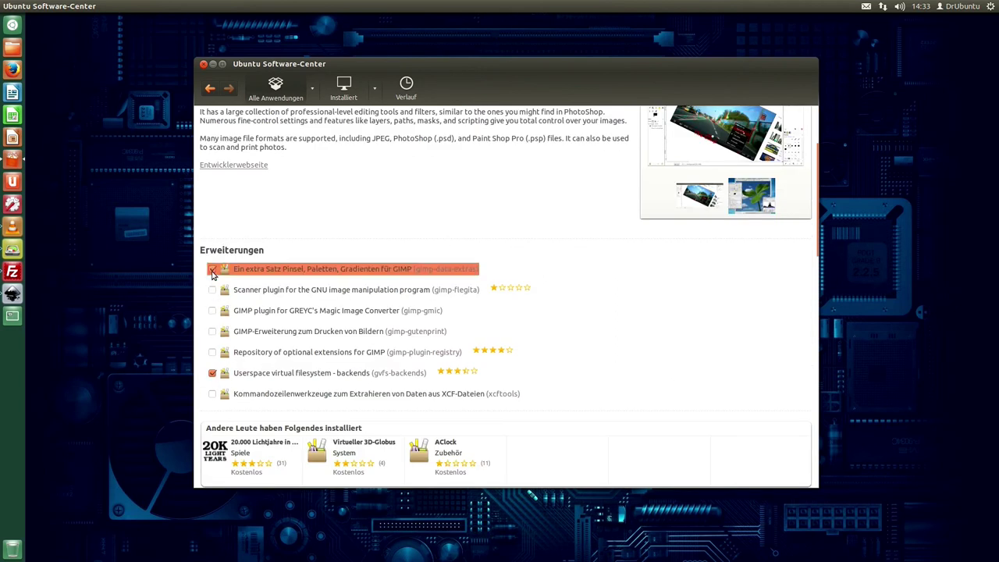
click(212, 316)
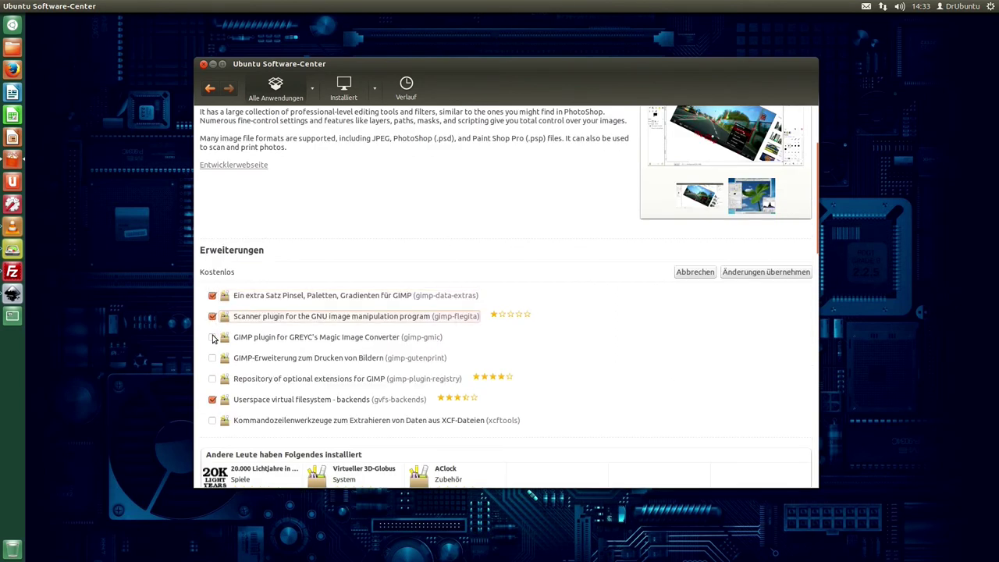
click(212, 337)
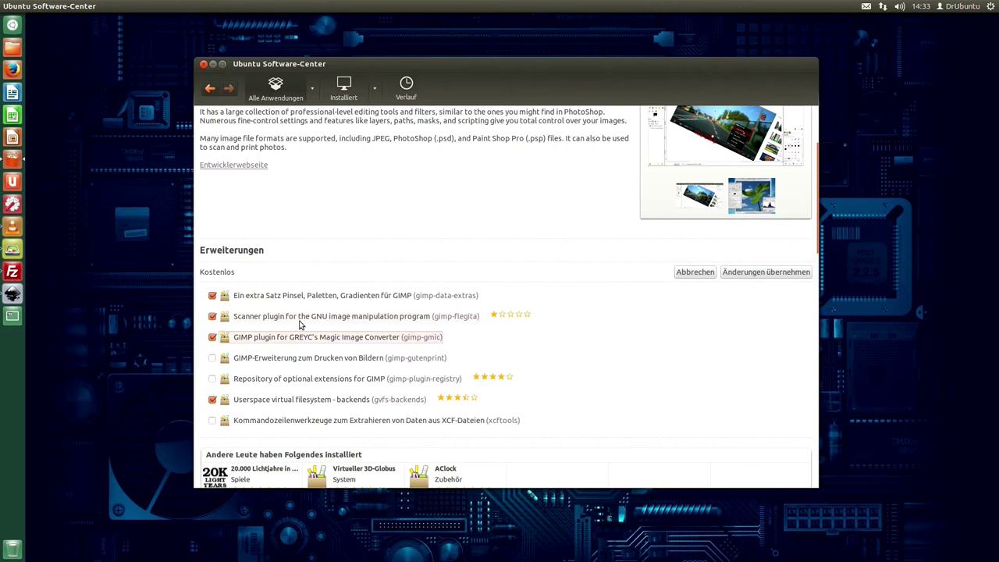
click(212, 359)
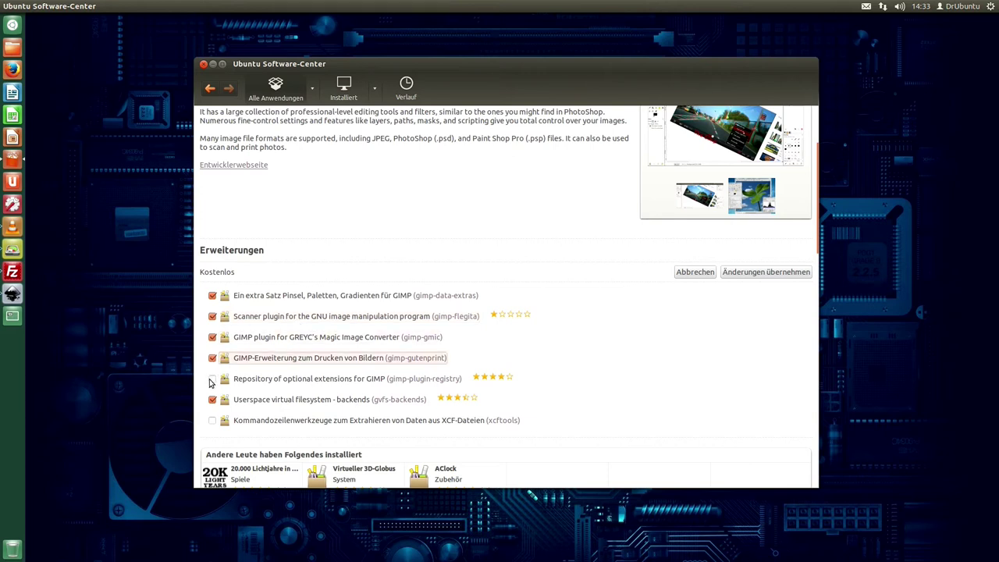
Step: Also select the gimp-plugin-registry and xcftools add-ons, dismissing the crash reports with a restart
click(211, 380)
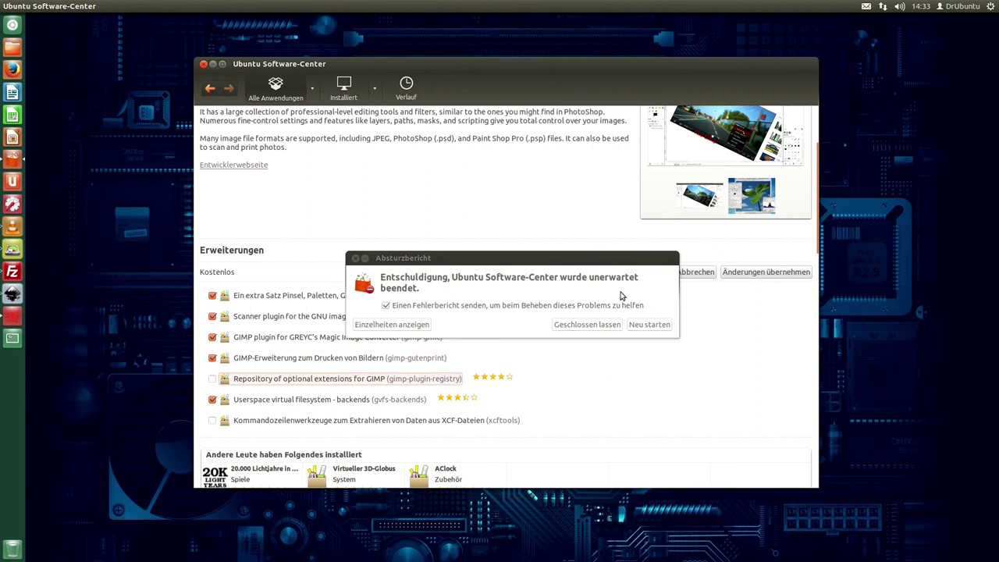
click(640, 332)
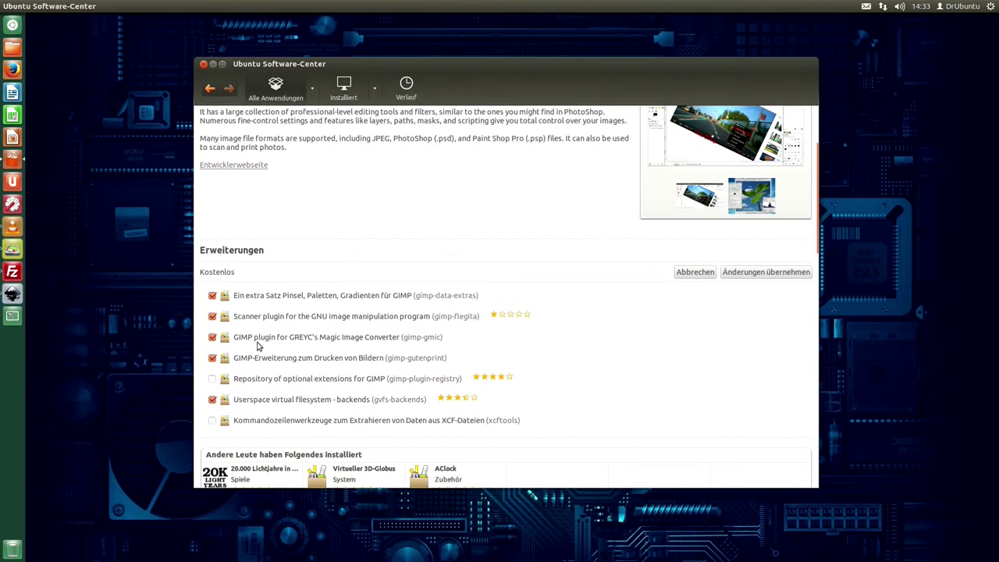
click(212, 378)
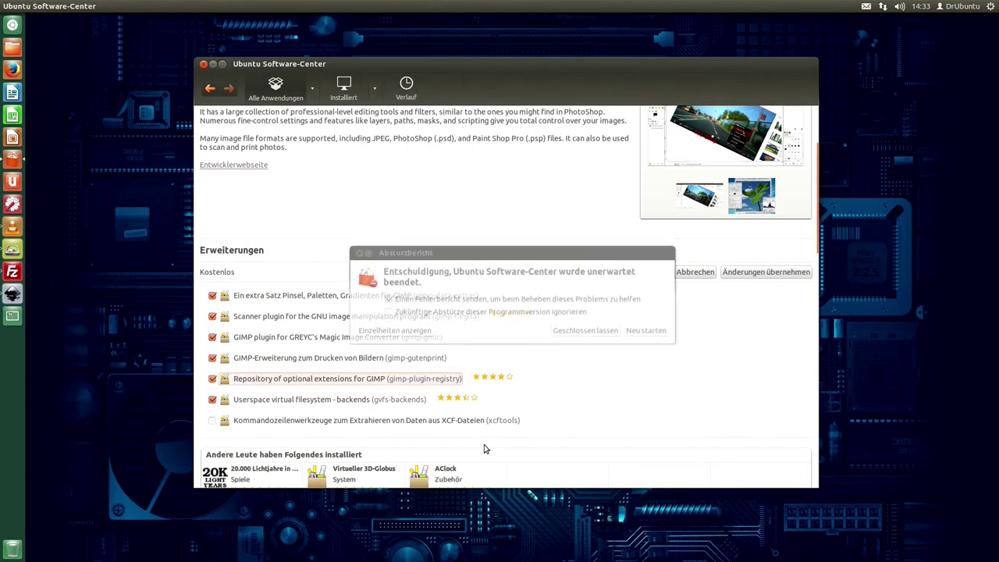
click(659, 338)
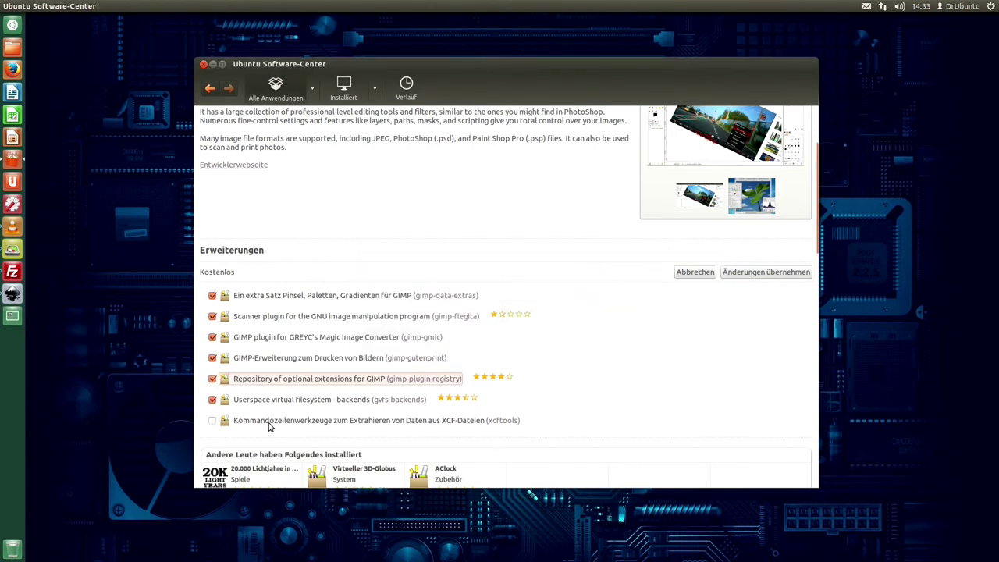
click(213, 422)
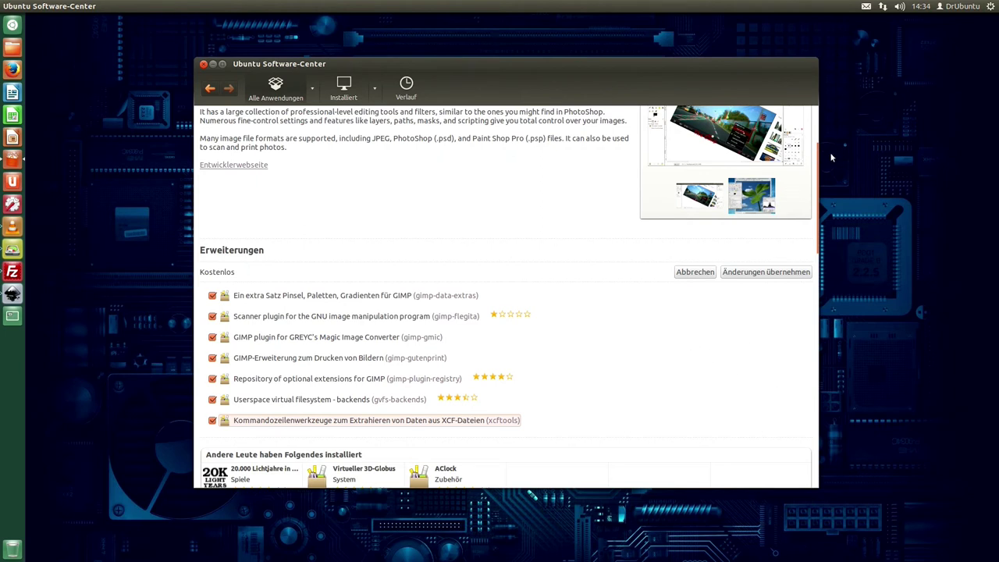
Step: Install GIMP, follow its download progress, and return to the search results
scroll(814, 172, up, 3)
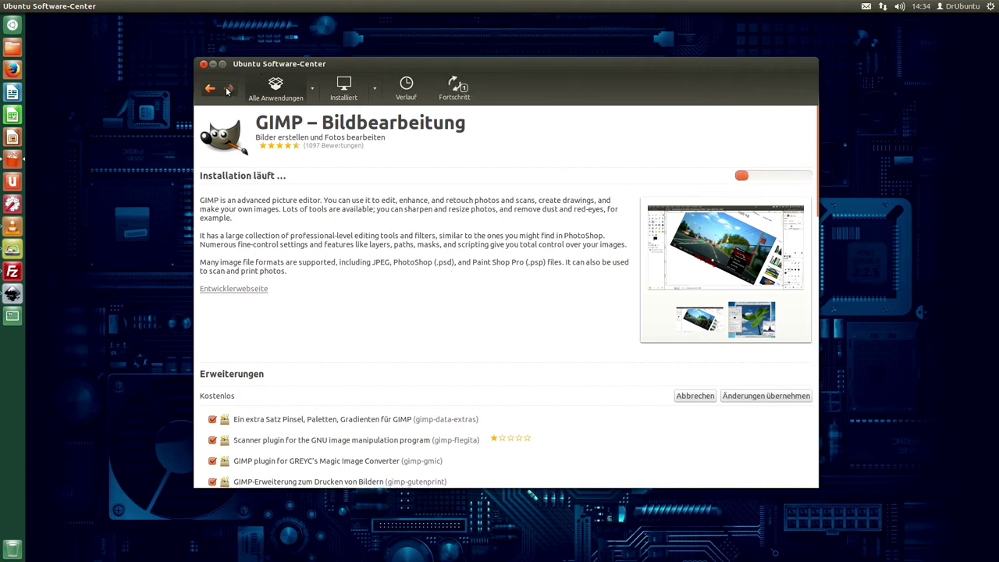
click(460, 97)
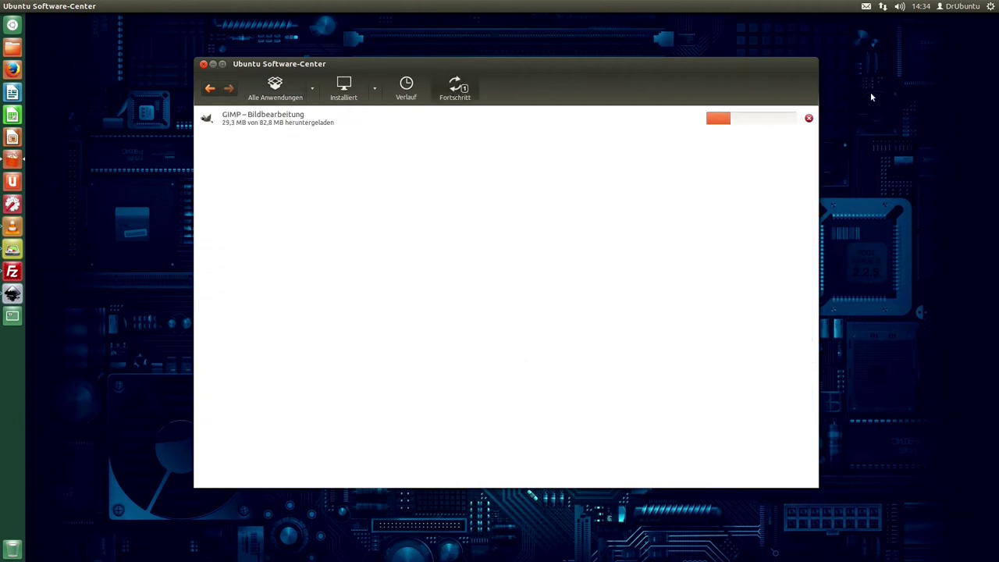
click(210, 90)
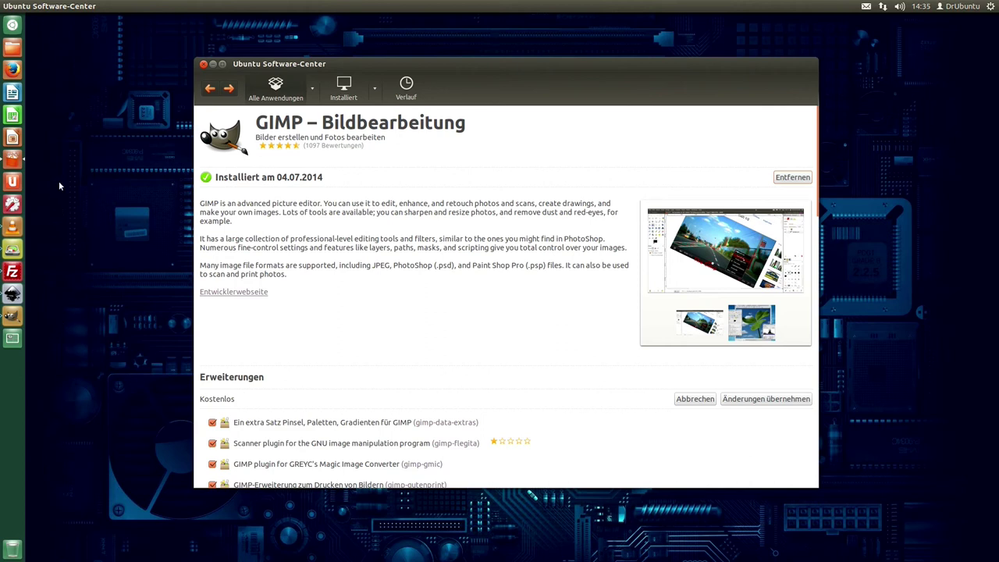
click(211, 89)
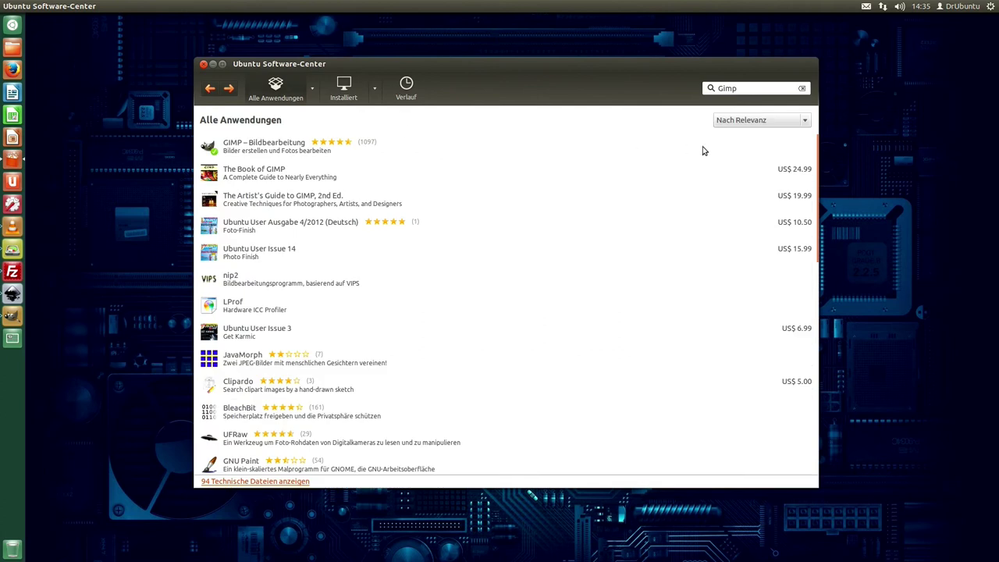
Step: Search all applications for "foto" and look through the photo programs, including UFRaw and F-Spot-Fotoverwaltung
double_click(754, 88)
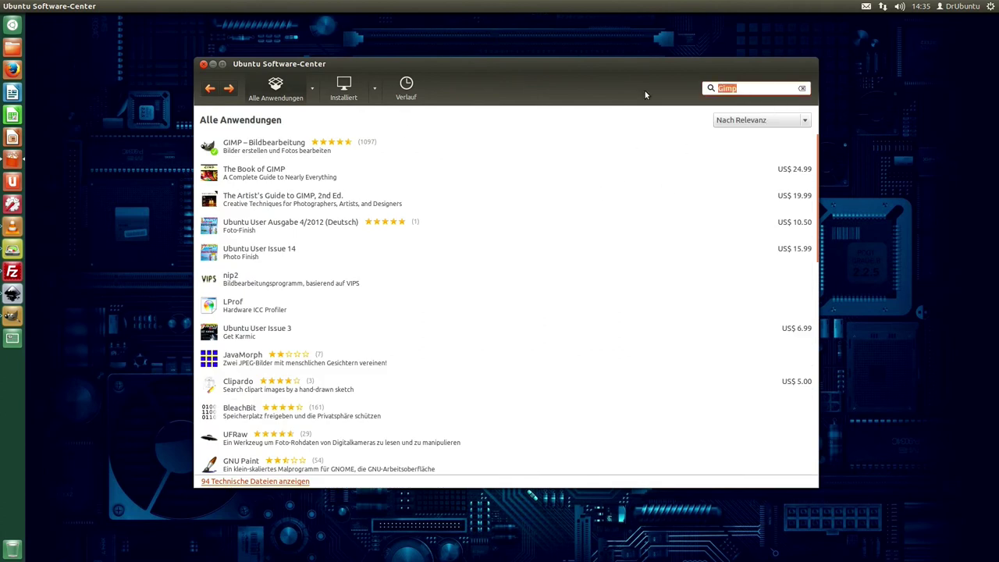
text(foto)
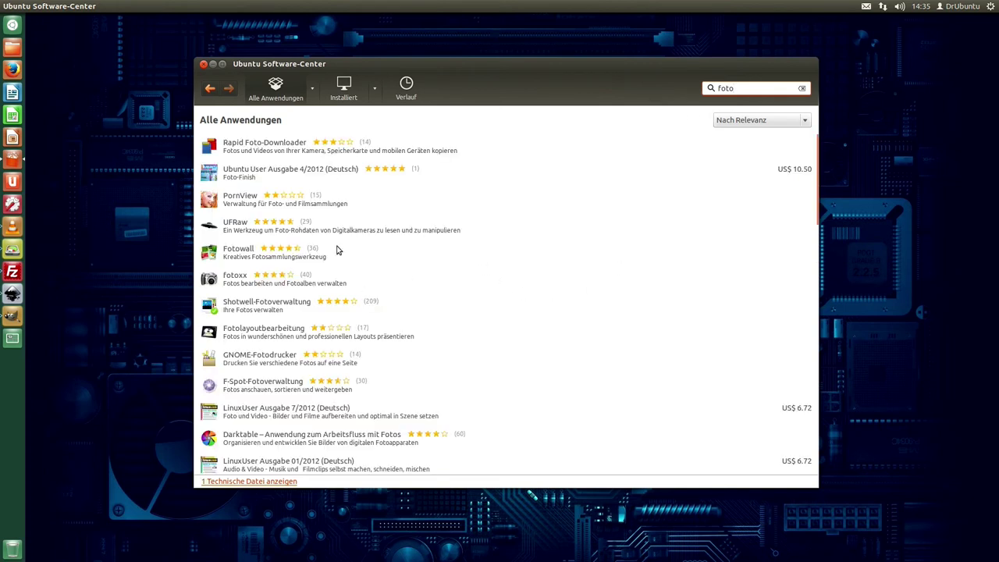
click(273, 227)
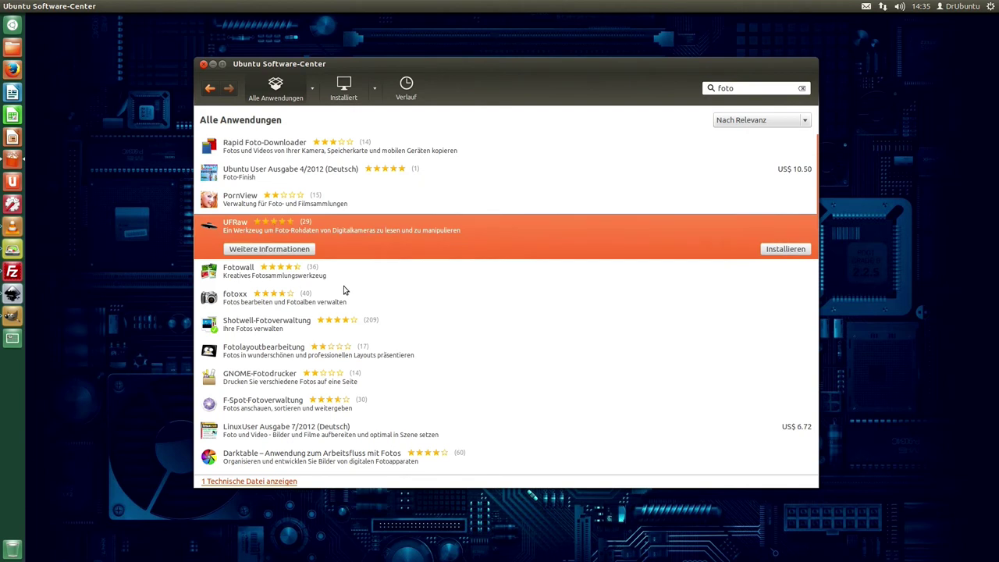
click(292, 331)
click(305, 257)
click(336, 232)
scroll(334, 233, down, 1)
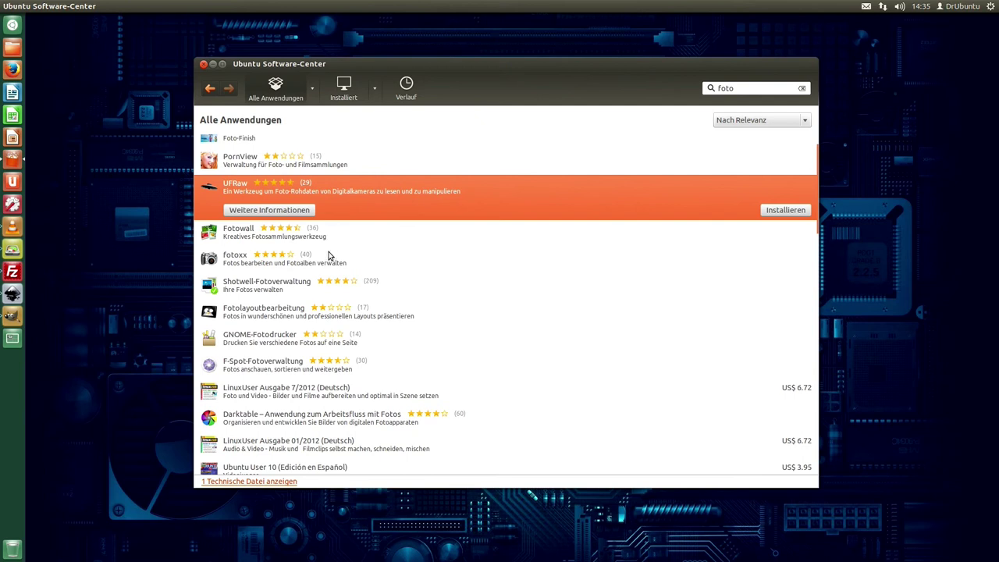
scroll(310, 259, down, 1)
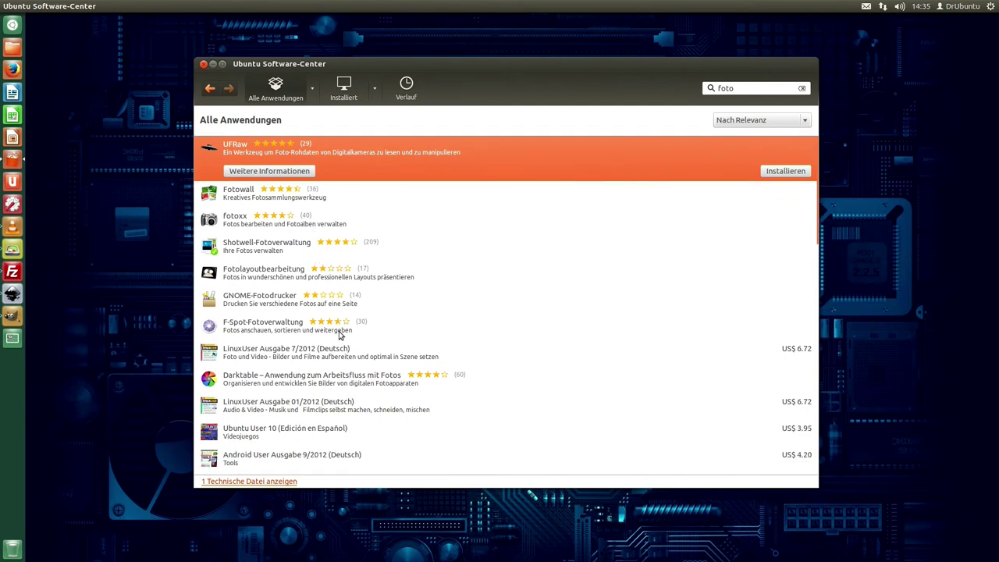
click(248, 335)
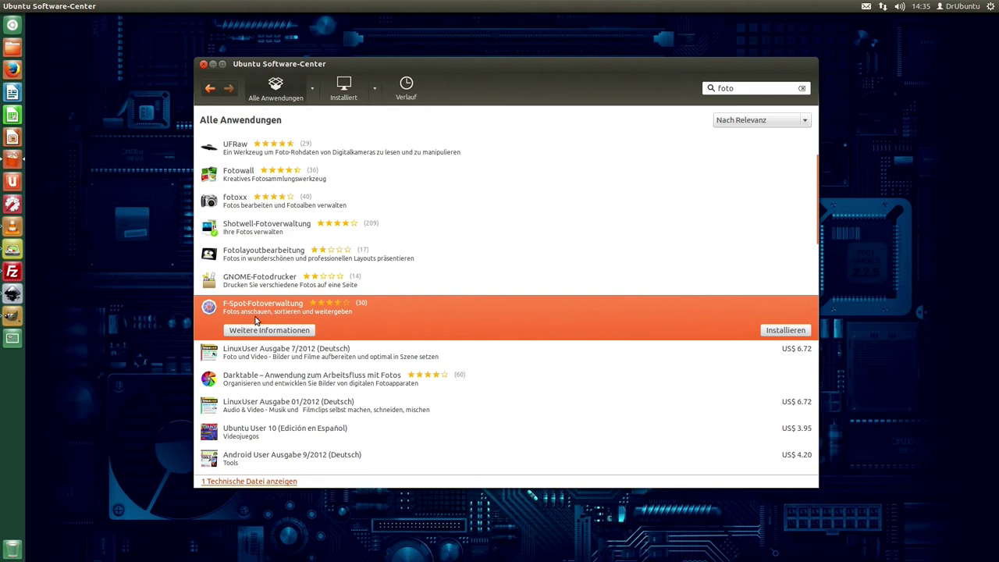
Step: Review the detailed information for Darktable, return to the results, and install Darktable
click(332, 370)
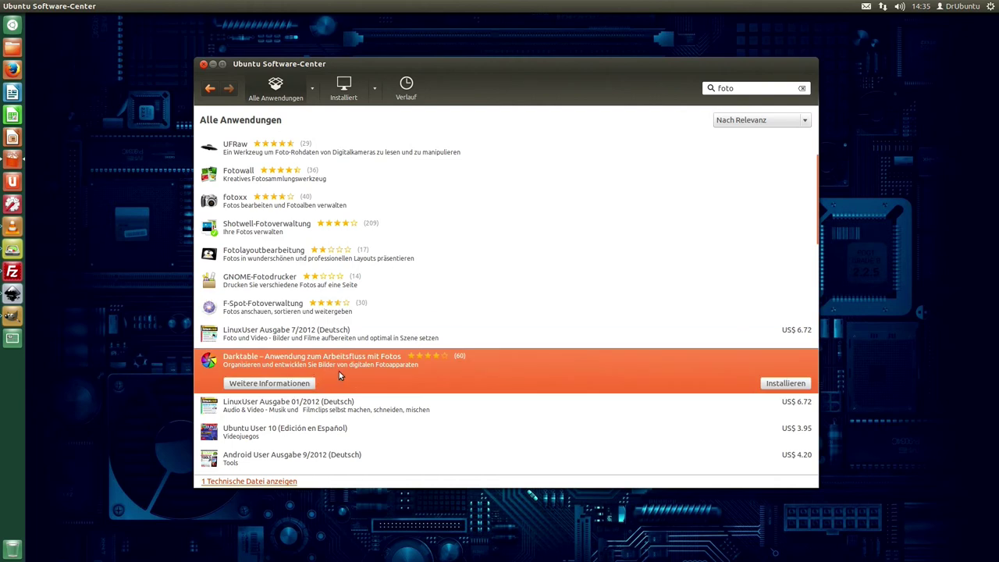
scroll(334, 378, down, 1)
click(286, 343)
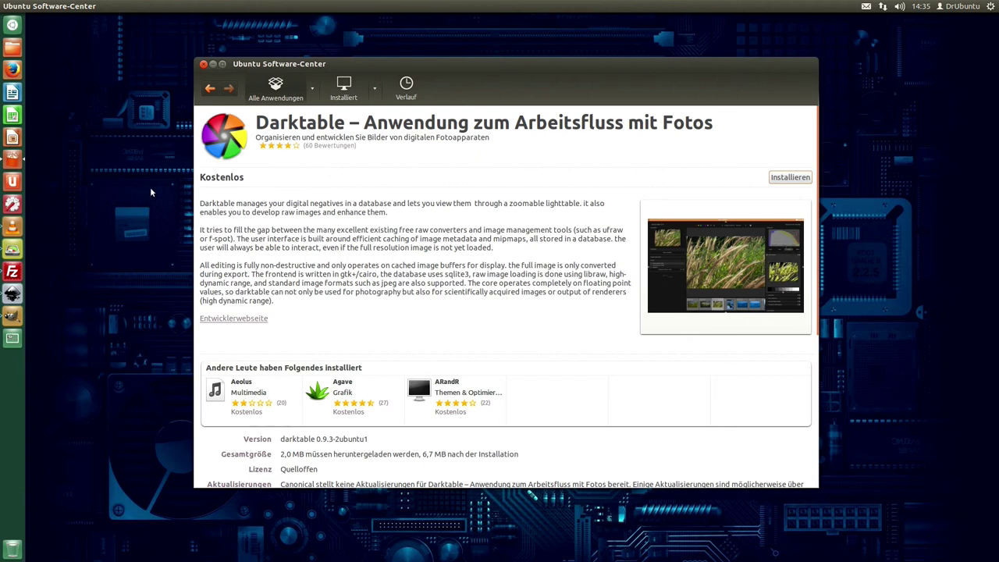
click(209, 88)
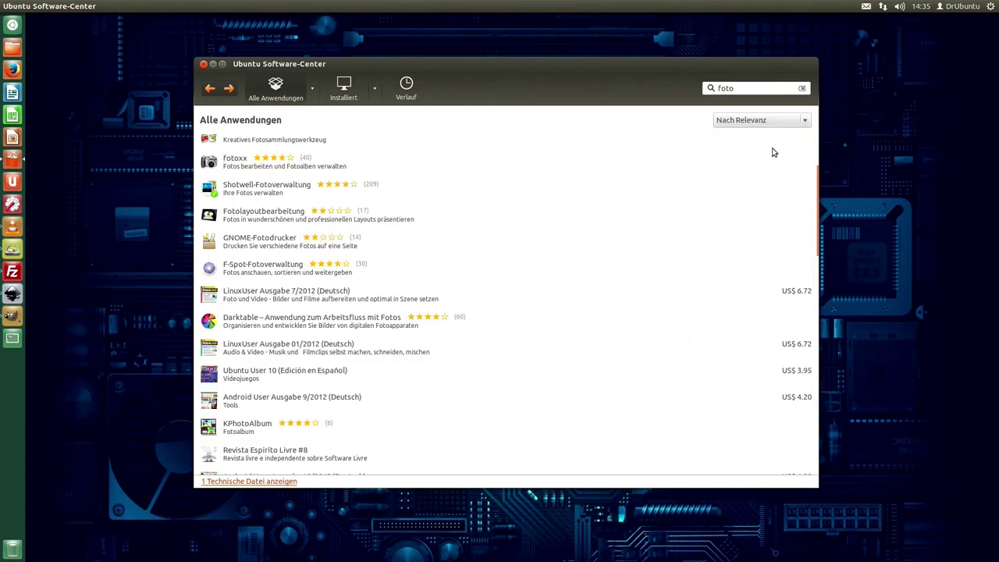
click(254, 312)
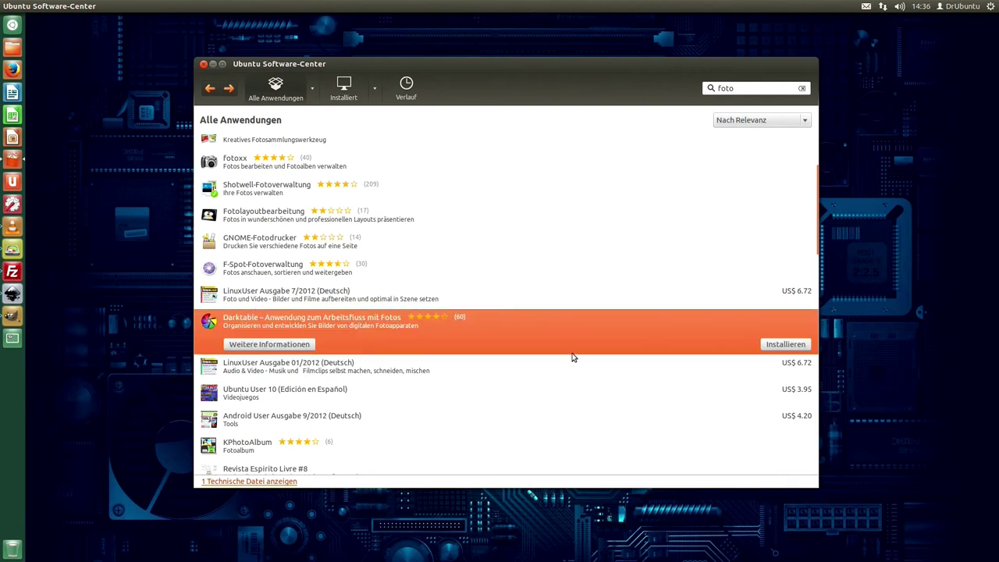
click(785, 344)
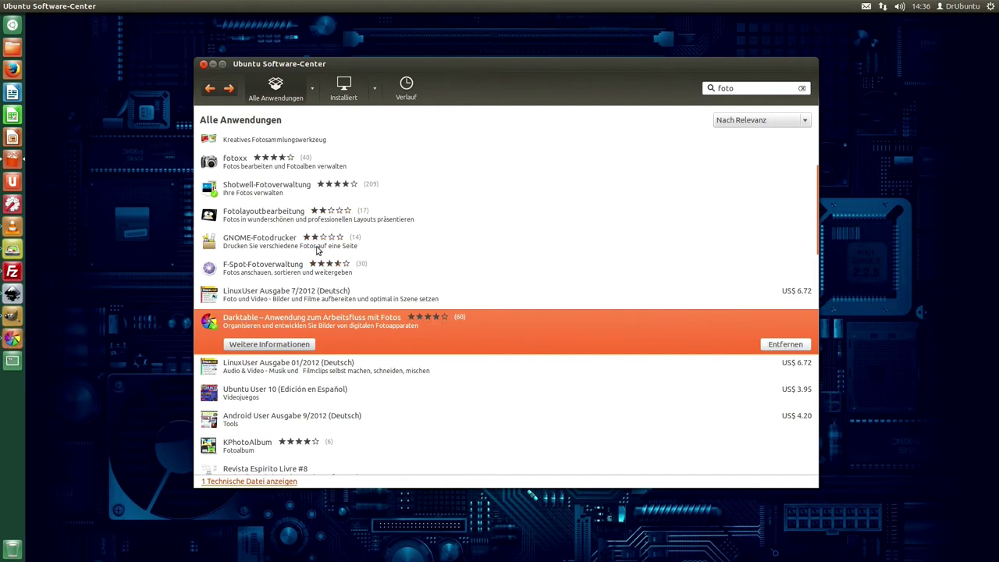
Step: Search all applications for "shutt" and select Shutter in the results
click(743, 88)
key(BackSpace)
text(shutt)
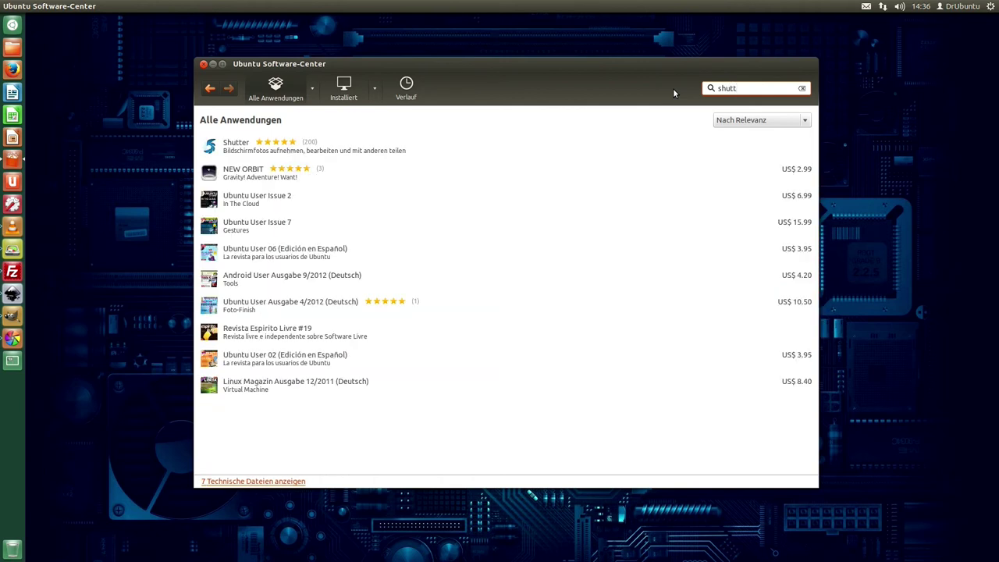
click(268, 156)
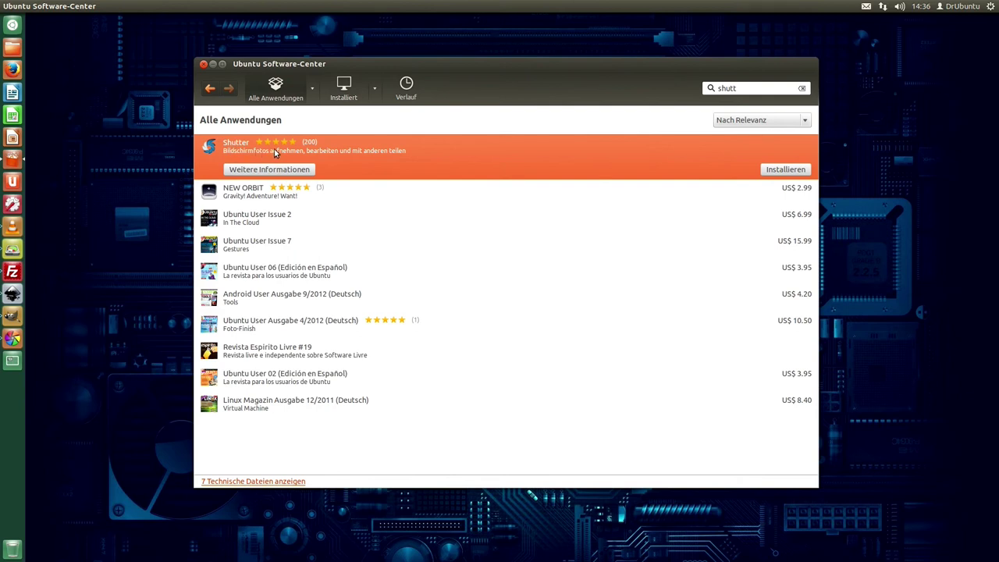
Step: Open Shutter's detailed information and select all four extensions: gnome-web-photo, libimage-exiftool-perl, libnet-dbus-glib-perl and libnet-dropbox-api-perl
key(Return)
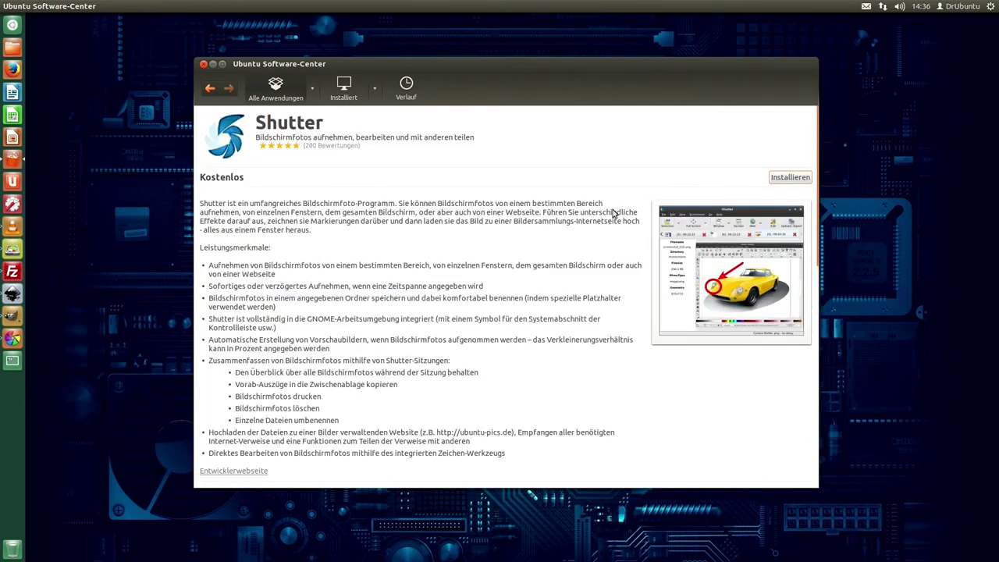
scroll(535, 353, down, 2)
scroll(506, 389, down, 2)
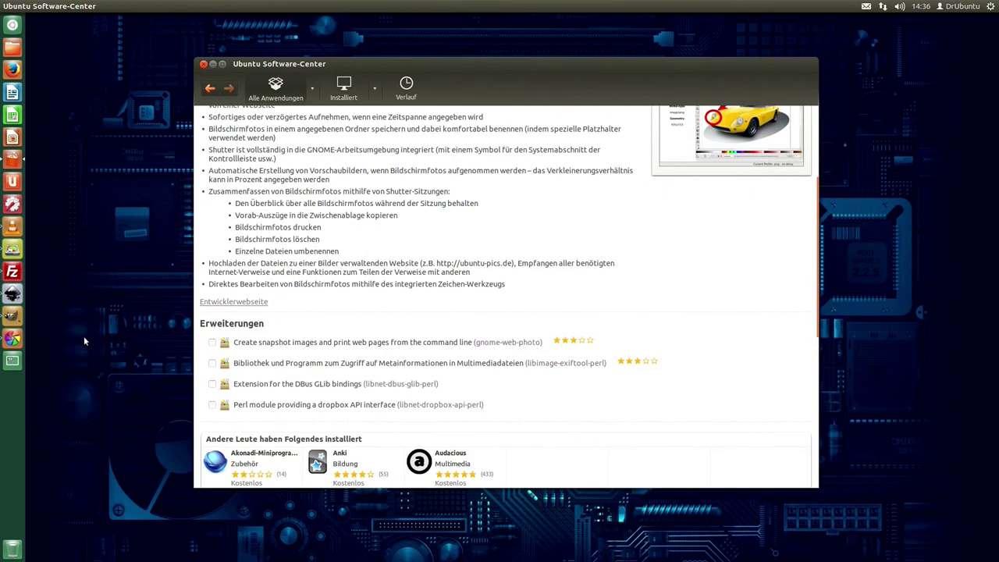
click(213, 341)
click(212, 390)
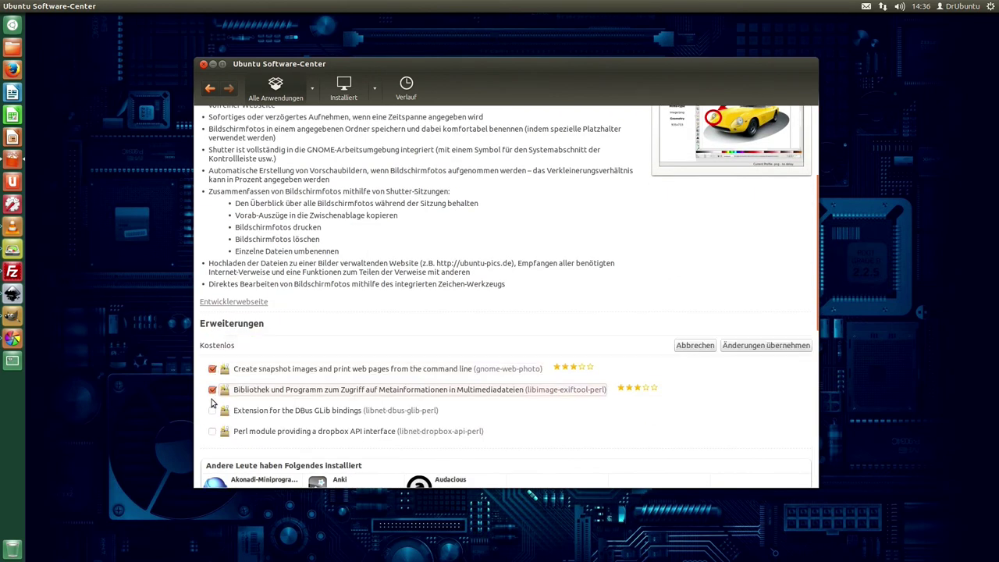
click(212, 410)
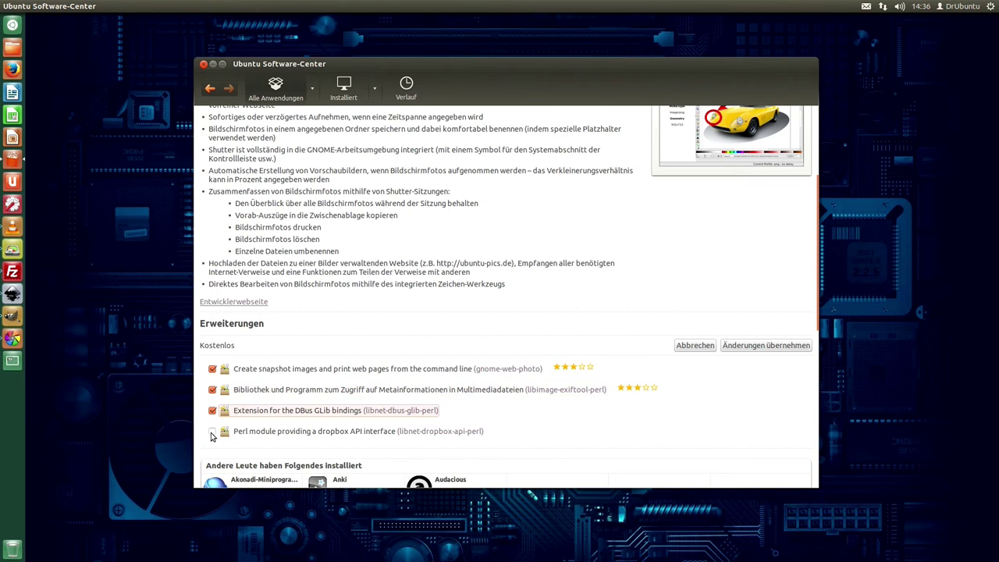
click(212, 431)
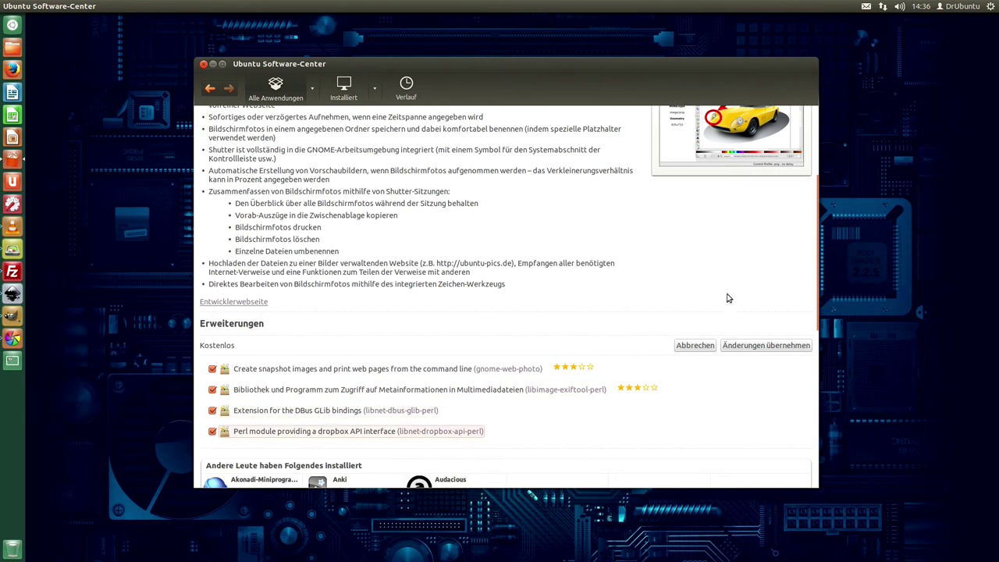
Step: Install Shutter and return to the Software-Center start page
scroll(806, 247, up, 3)
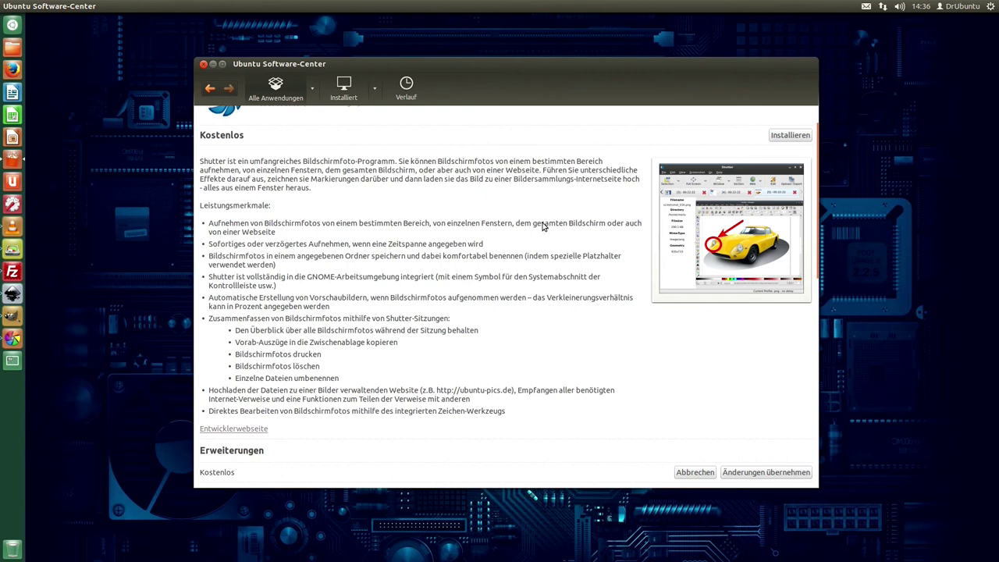
click(790, 135)
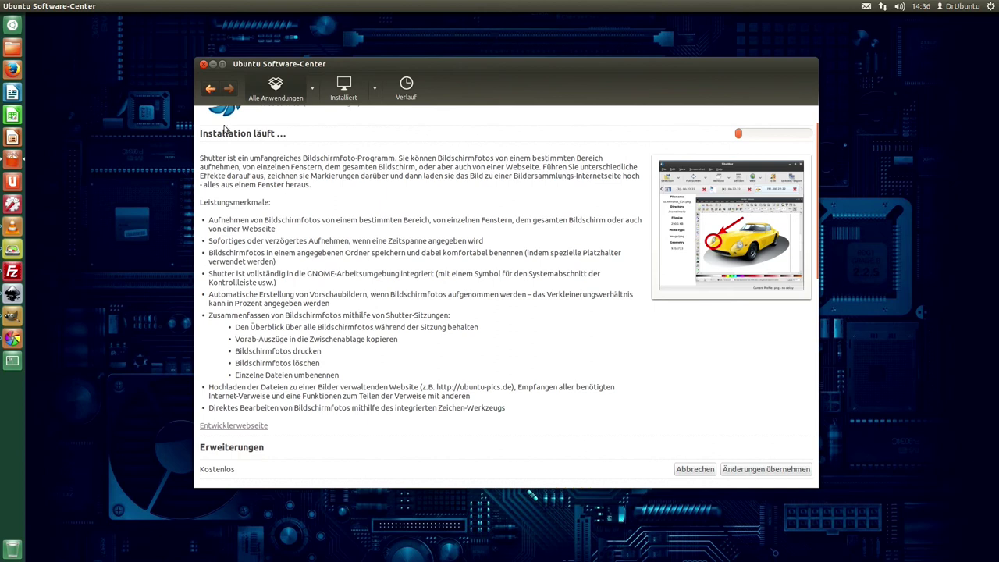
click(210, 89)
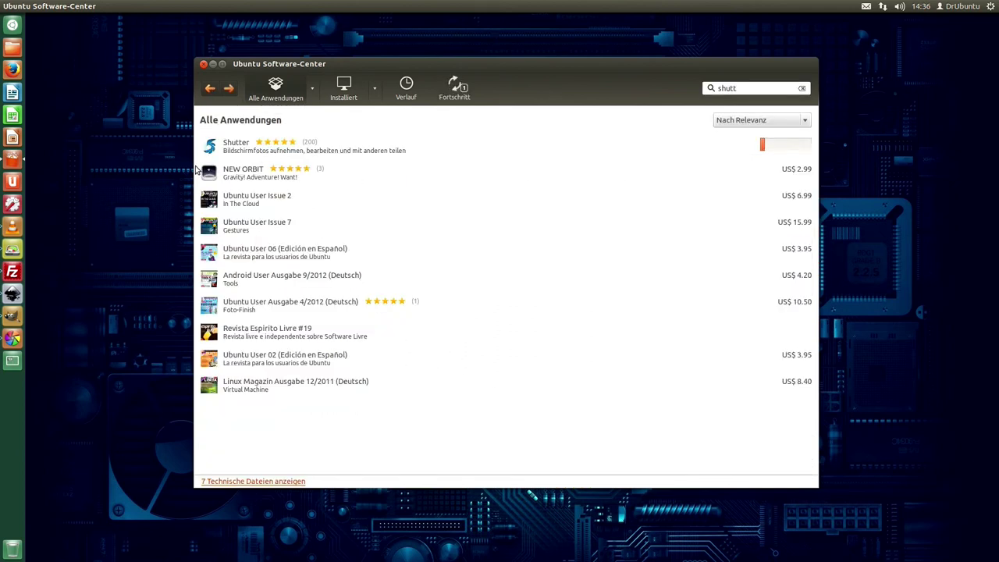
click(211, 90)
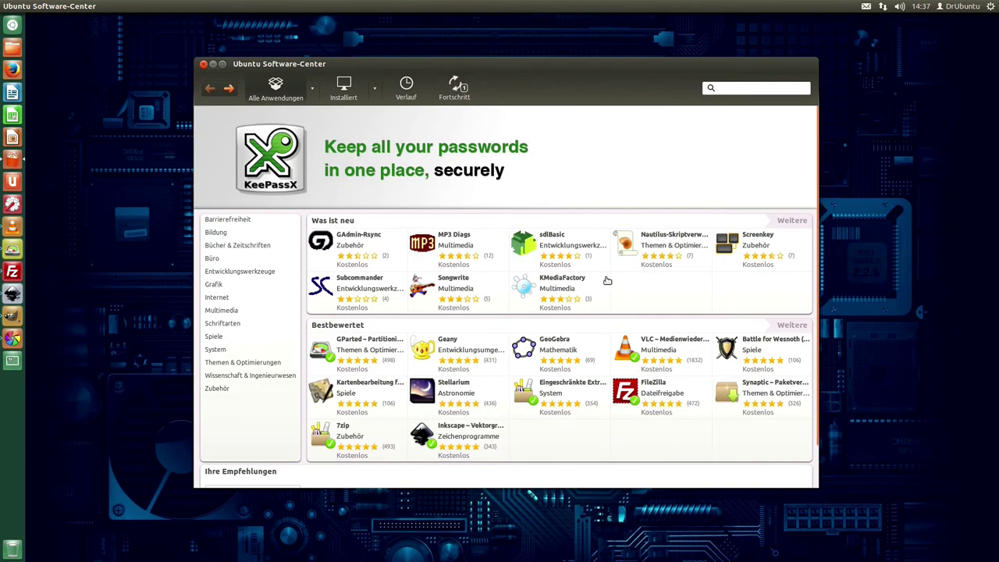
Step: Search all applications for "openshot" and open the detailed information for OpenShot – Videobearbeitung
click(773, 91)
text(openshot)
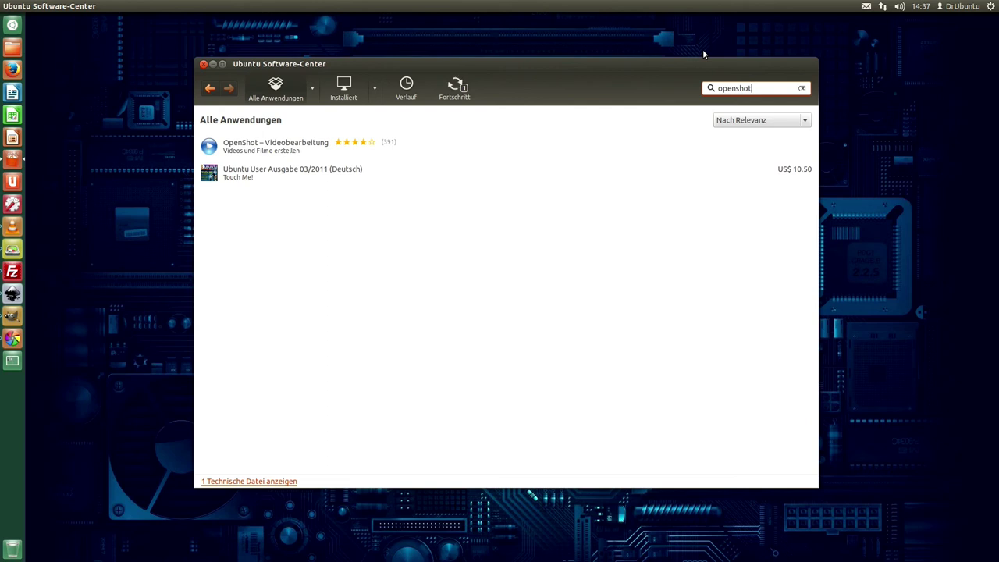
click(253, 143)
drag(578, 64, 589, 119)
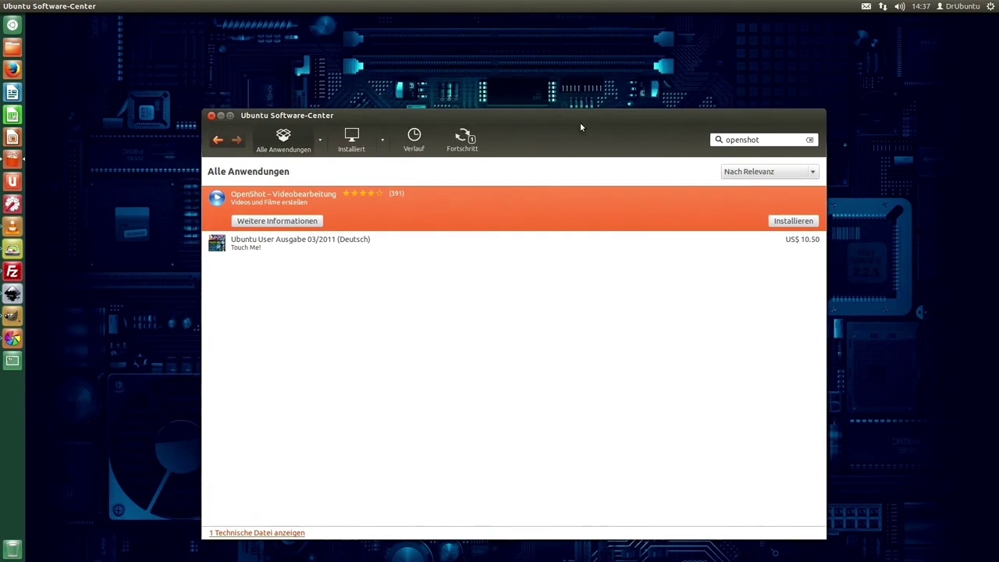
click(276, 222)
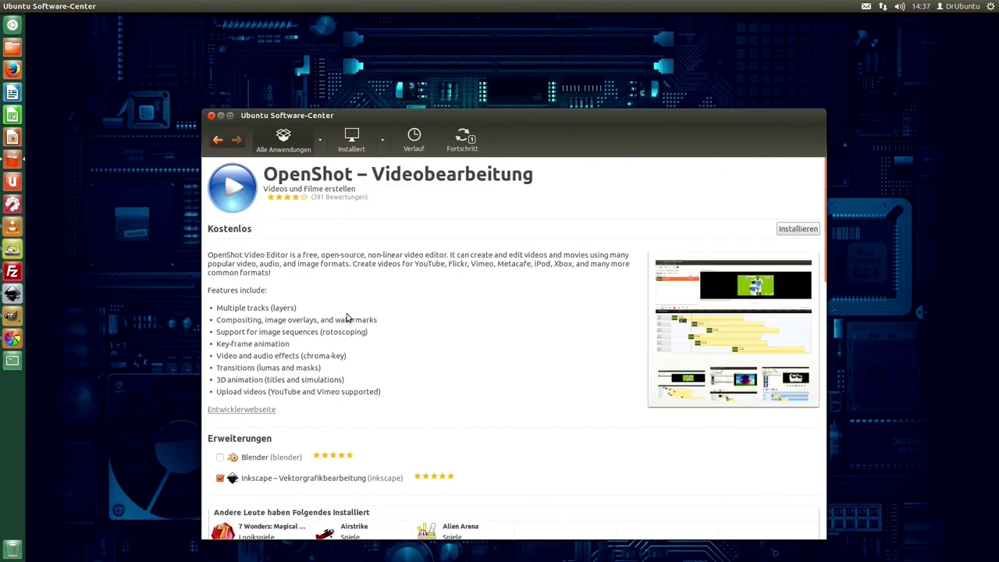
Step: Select the Blender extension for OpenShot and look through its description, version details and reviews
click(221, 458)
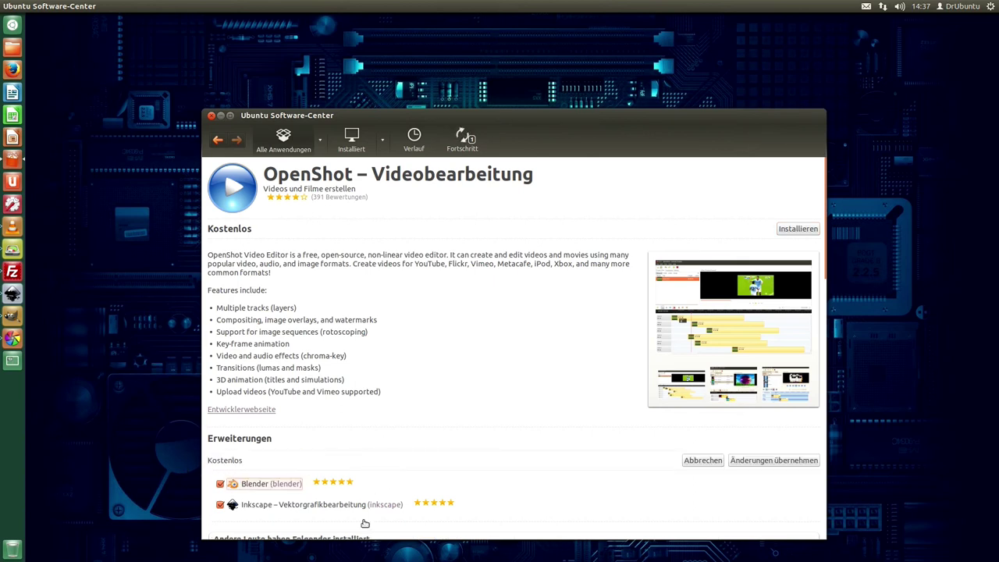
scroll(437, 472, down, 1)
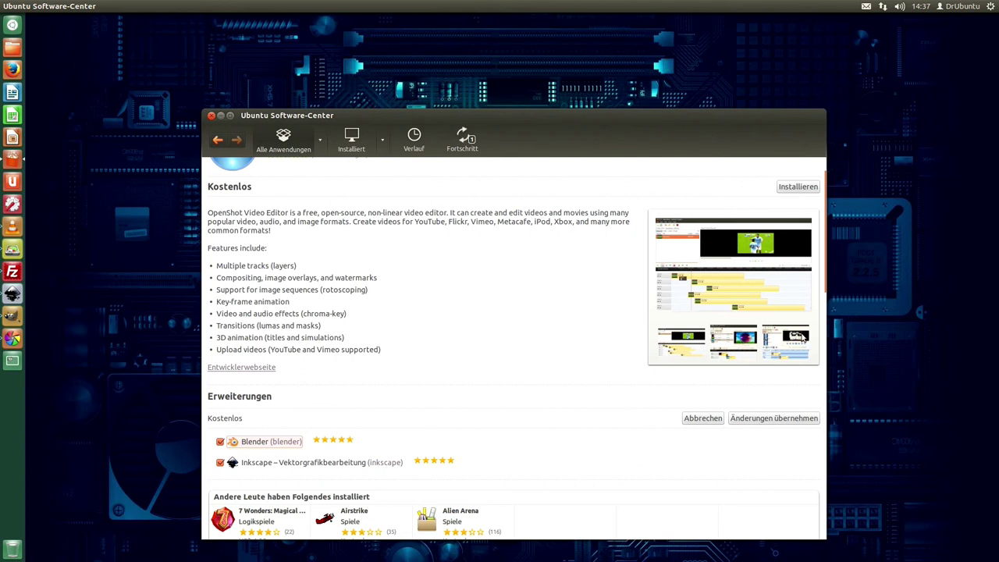
scroll(798, 343, up, 1)
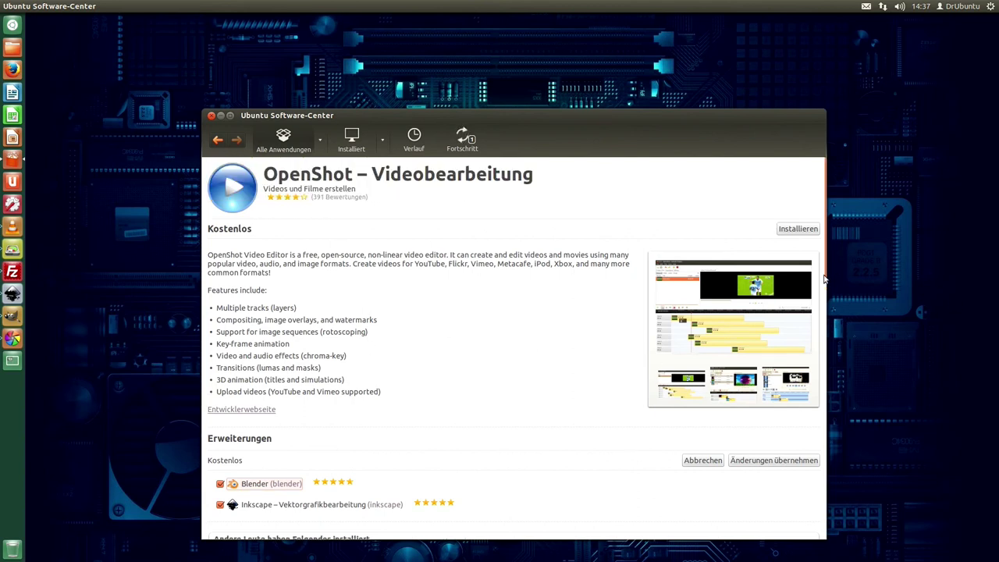
scroll(383, 379, down, 8)
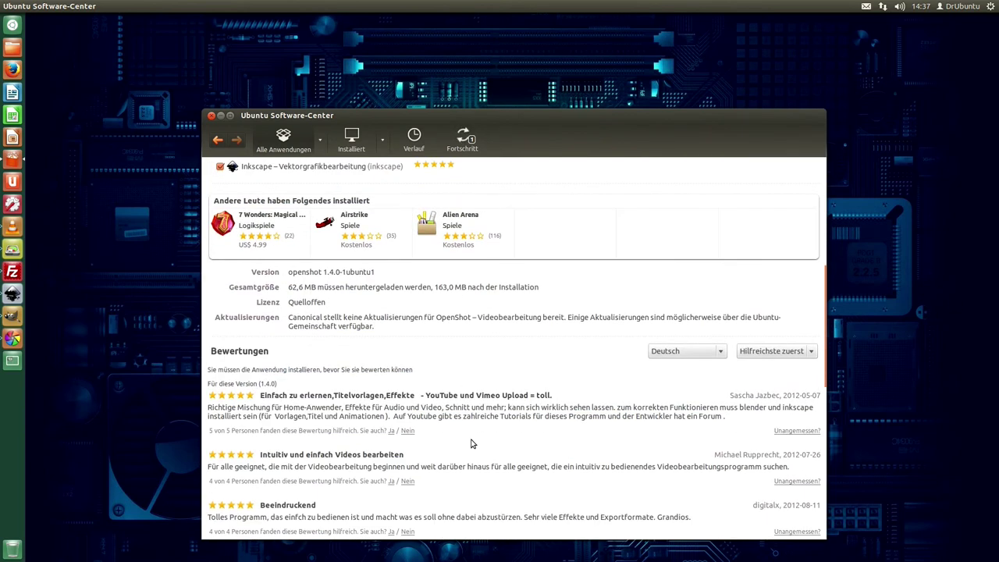
scroll(511, 431, up, 8)
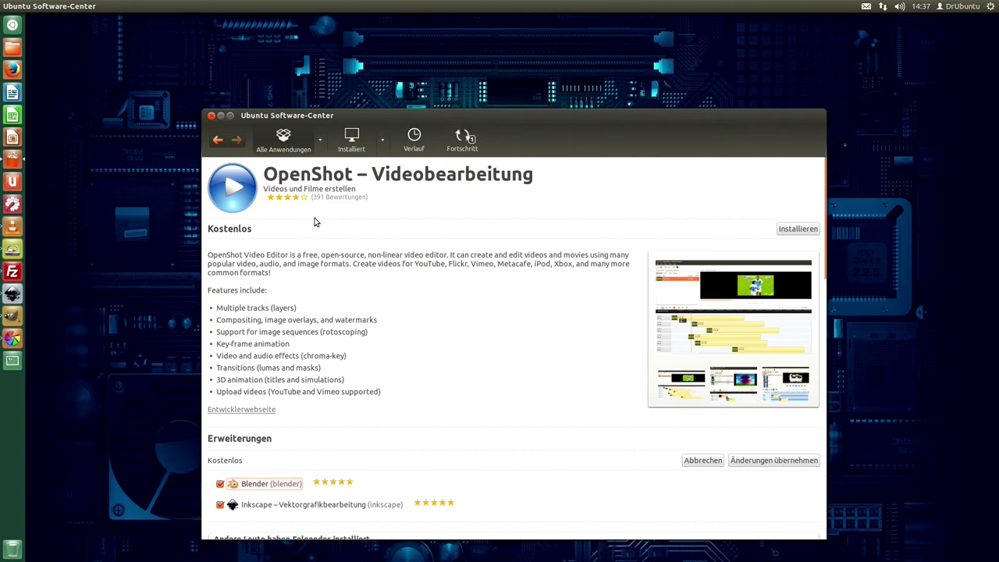
Step: Install OpenShot – Videobearbeitung and return to the Software-Center start page
click(813, 229)
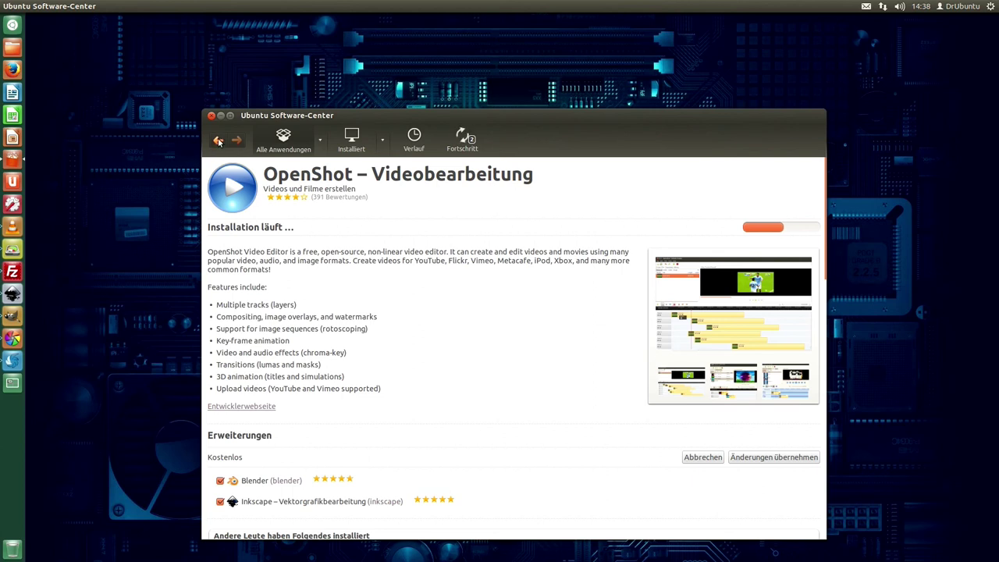
click(218, 140)
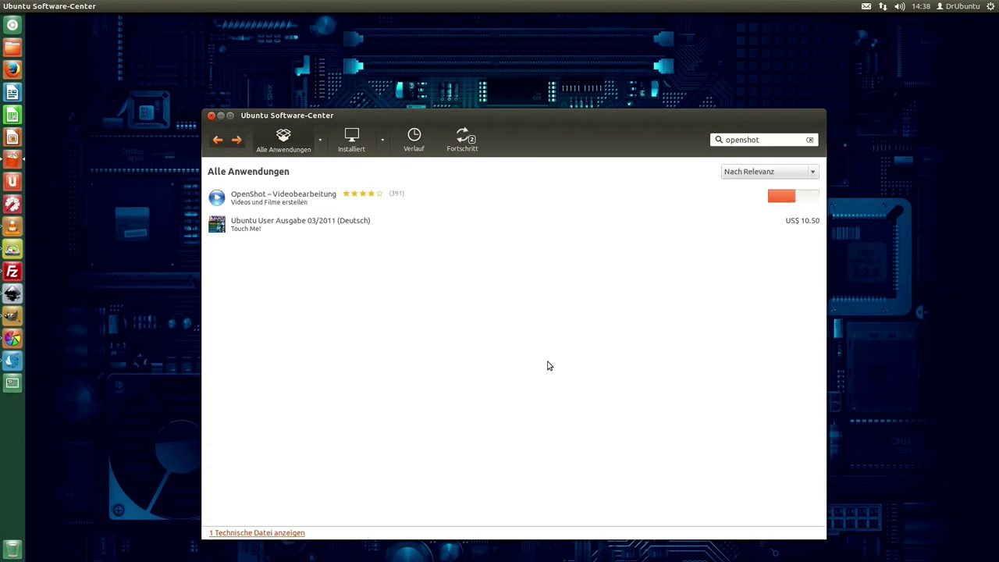
click(216, 141)
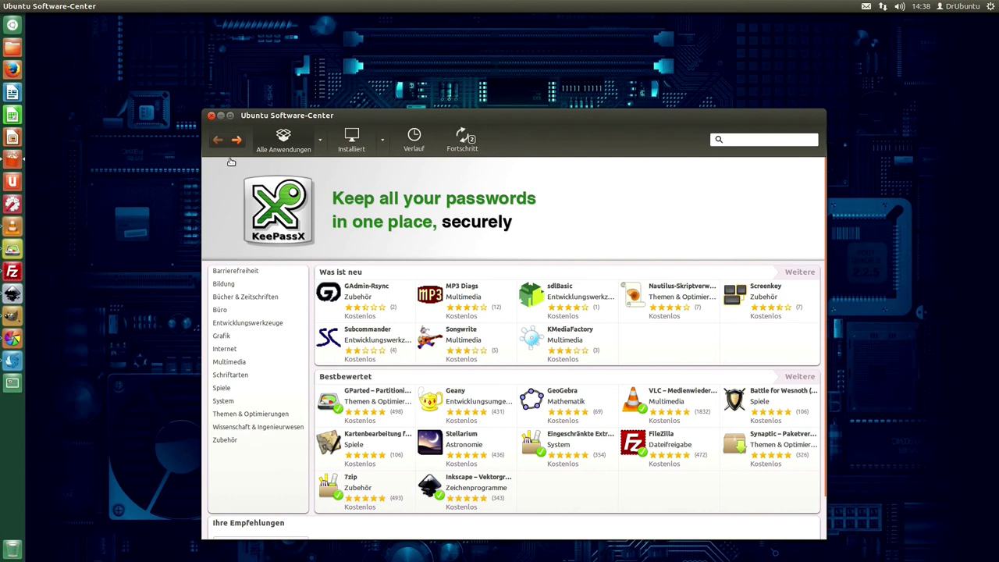
Step: Search the Dash for "compi" and return to the Software-Center window
click(11, 26)
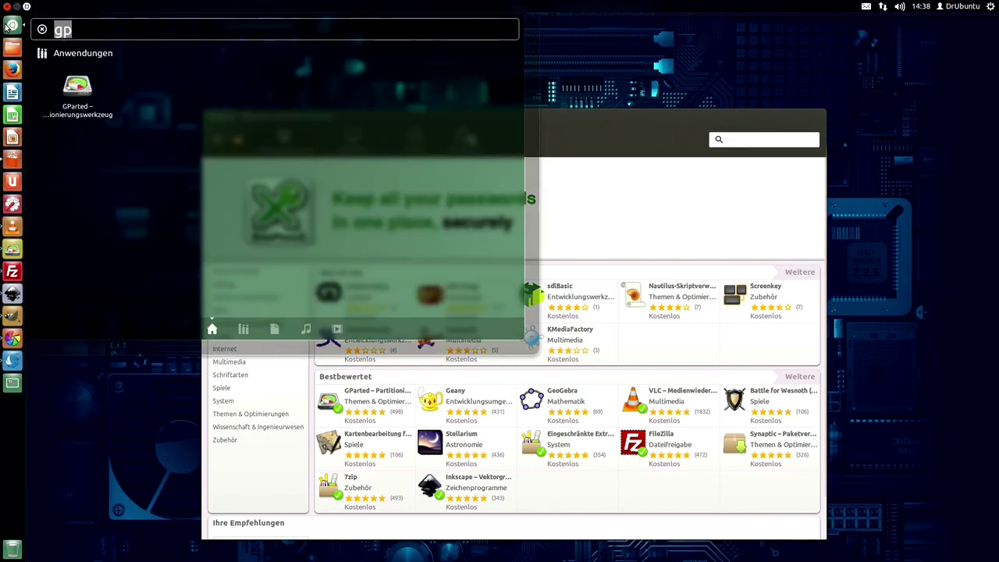
text(compi)
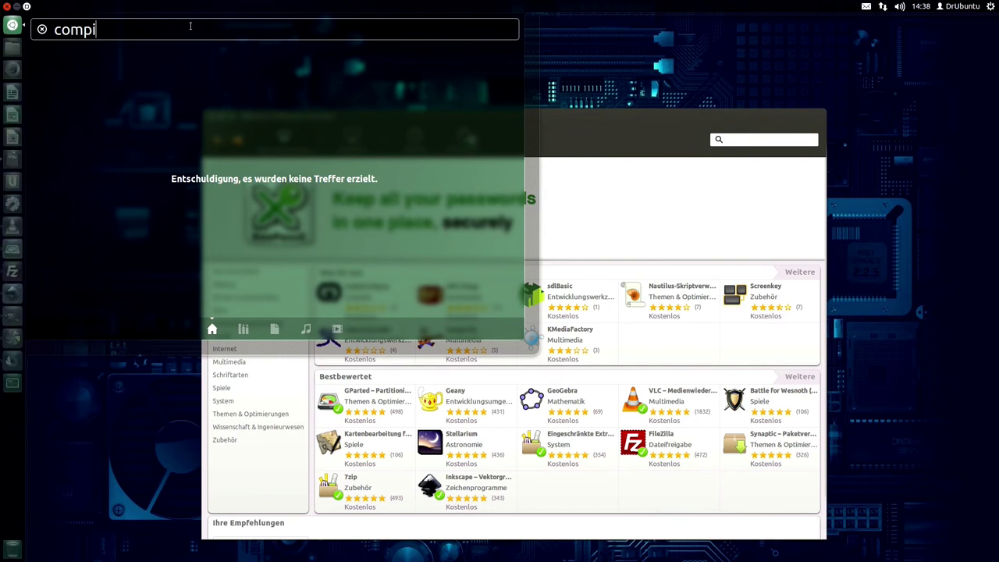
click(563, 119)
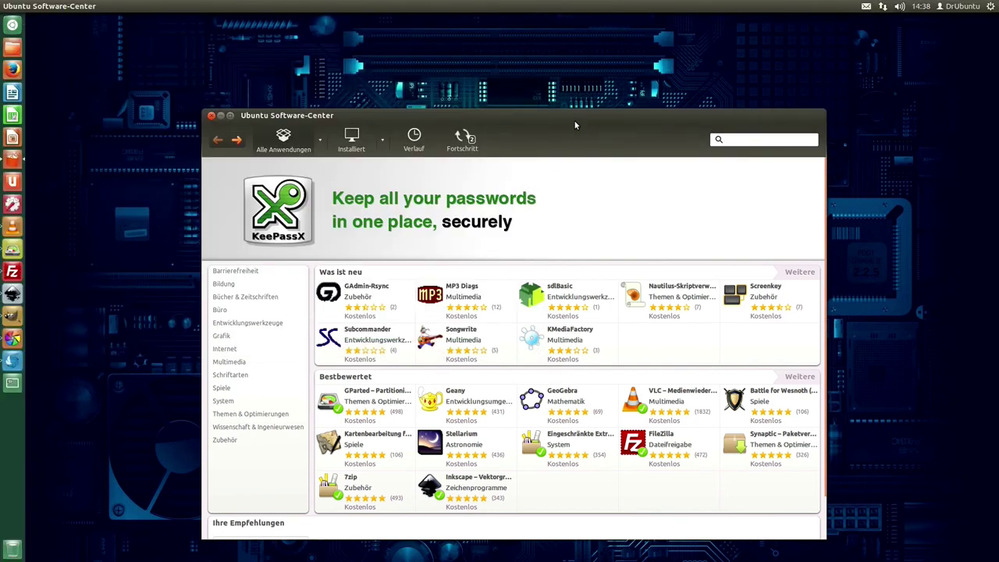
Step: Search all applications for "compiz" and select CompizConfig – Einstellungsverwaltung in the results
click(778, 139)
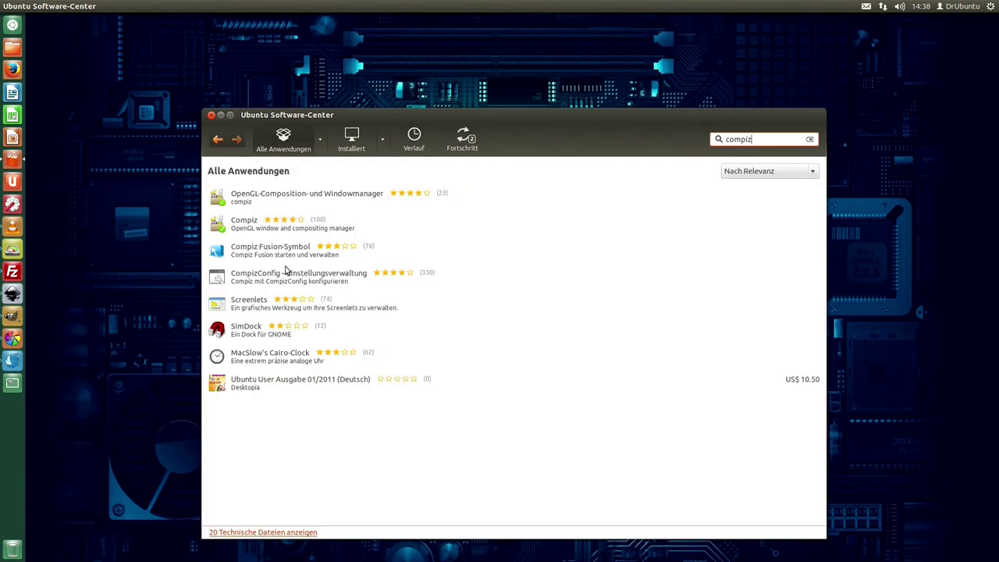
click(226, 280)
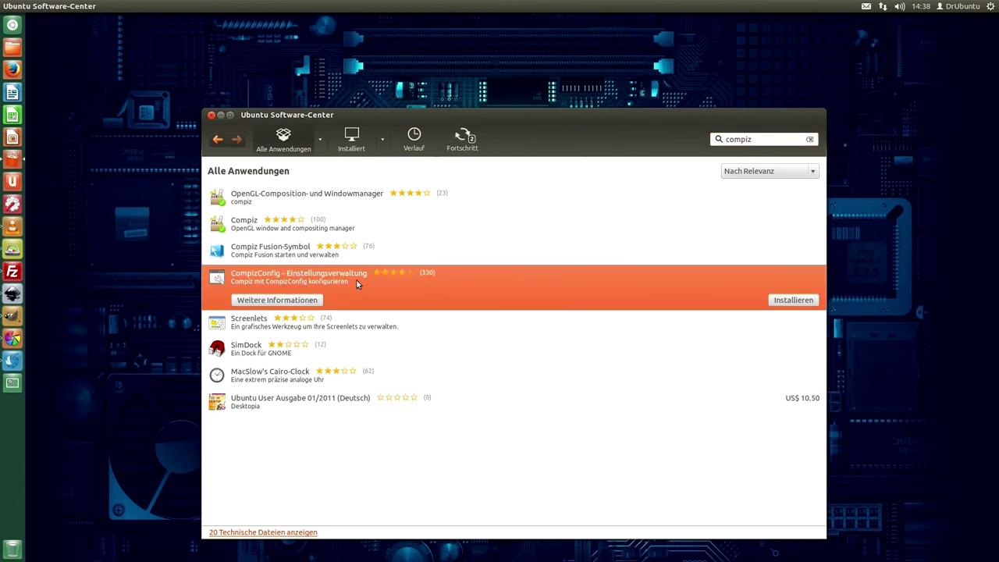
Step: Install CompizConfig – Einstellungsverwaltung, authenticating with the account password, and follow the installation progress
click(799, 303)
text(•••••••)
key(Return)
click(460, 139)
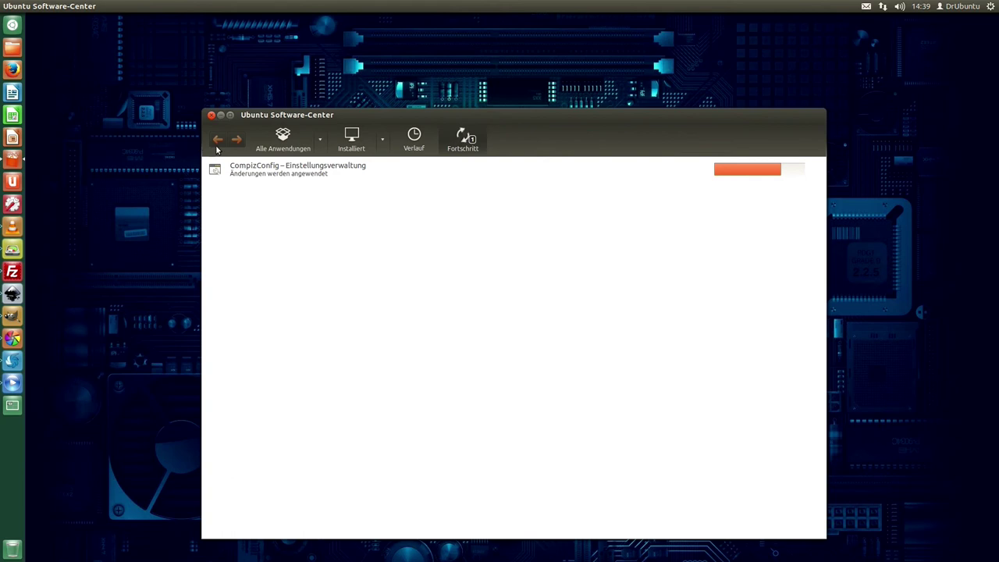
drag(494, 120, 525, 111)
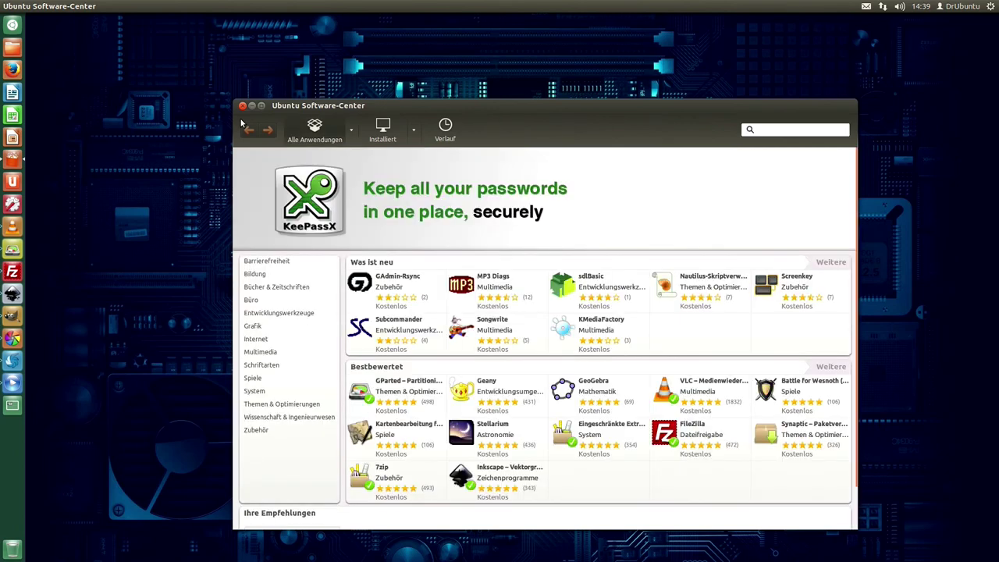
Step: Search all applications for "kaz" and select Kazam – Bildschirmvideoaufnahme in the results
click(768, 132)
text(kazza)
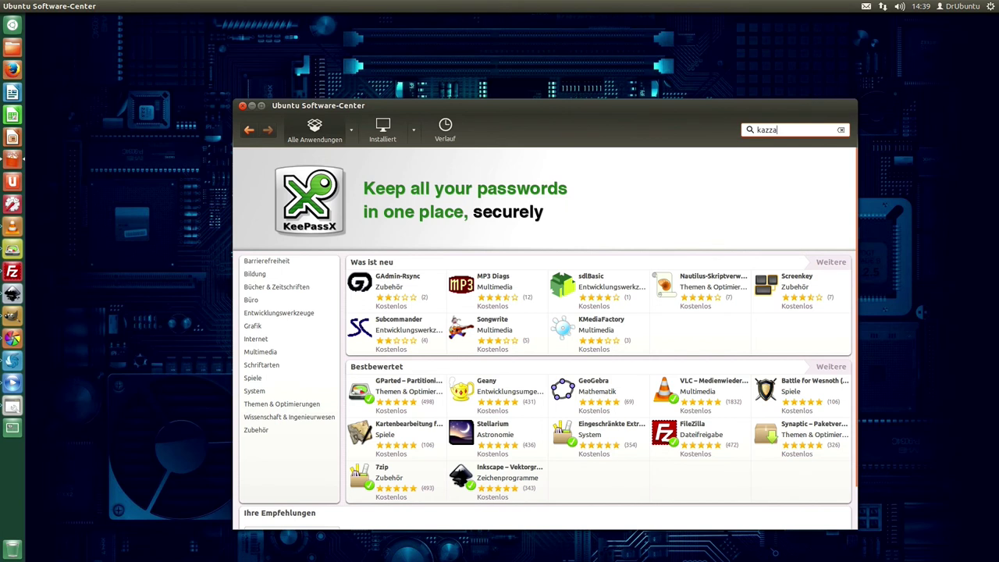
text(m)
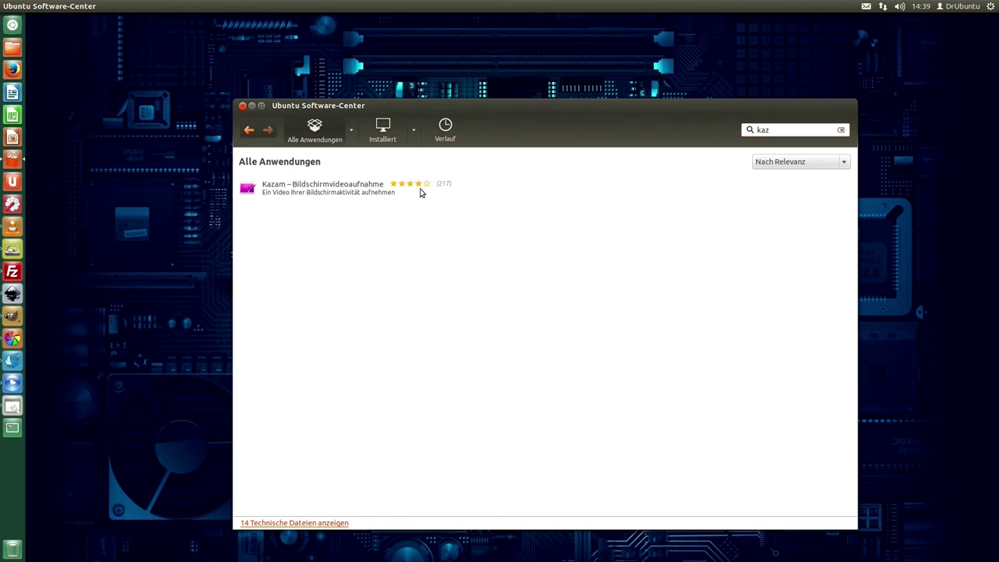
click(324, 192)
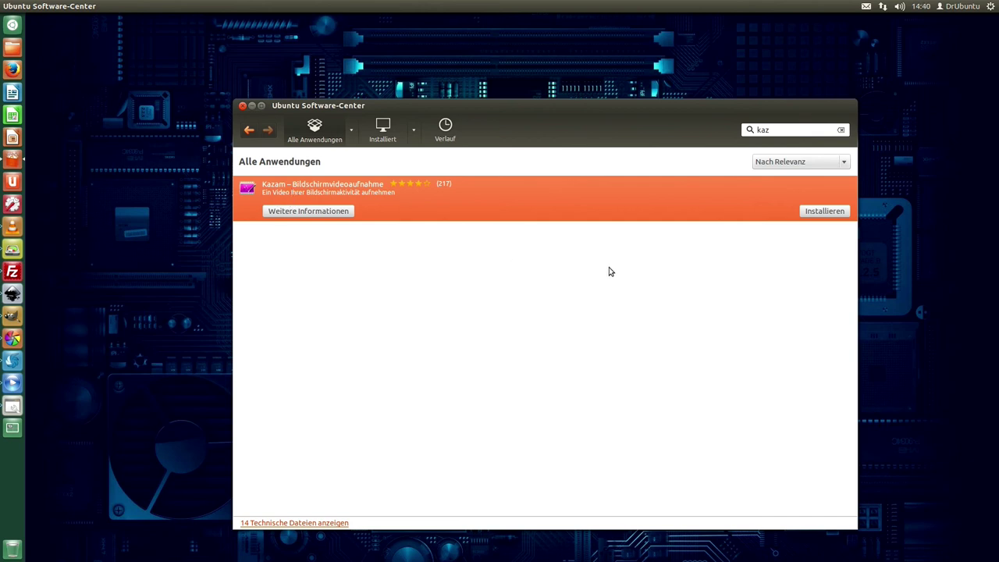
Step: Install Kazam – Bildschirmvideoaufnahme and look through its detailed information and reviews
click(828, 211)
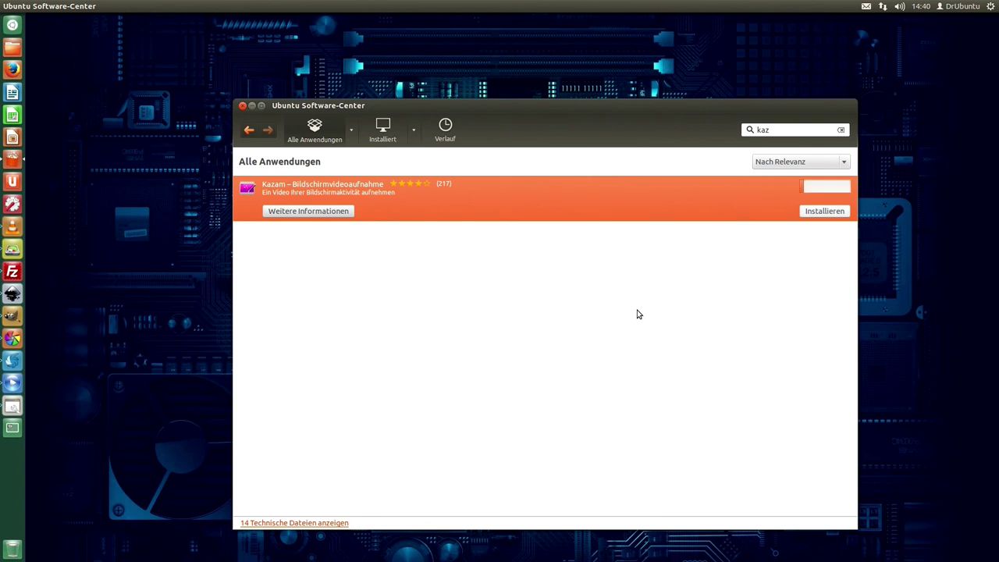
click(345, 214)
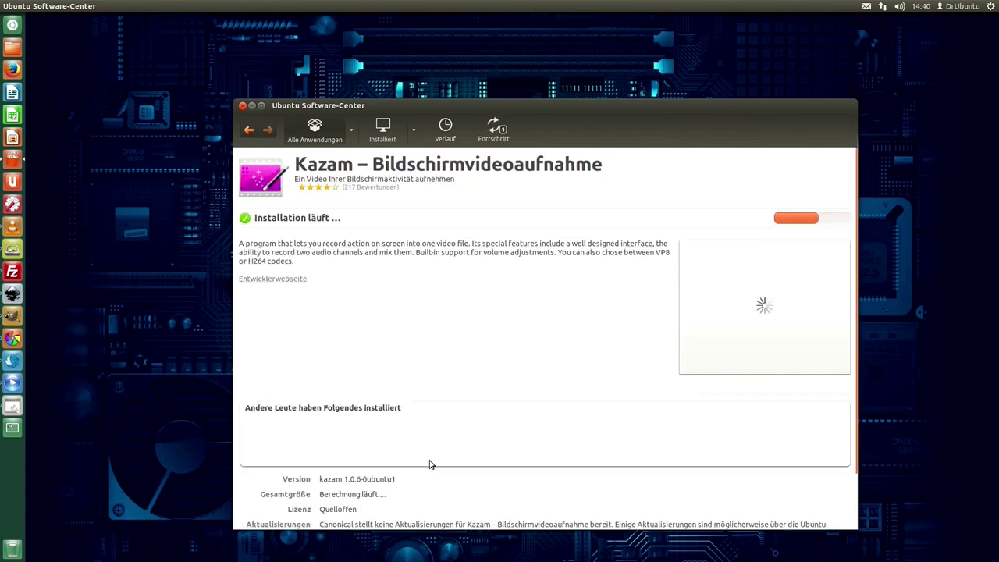
scroll(666, 364, down, 5)
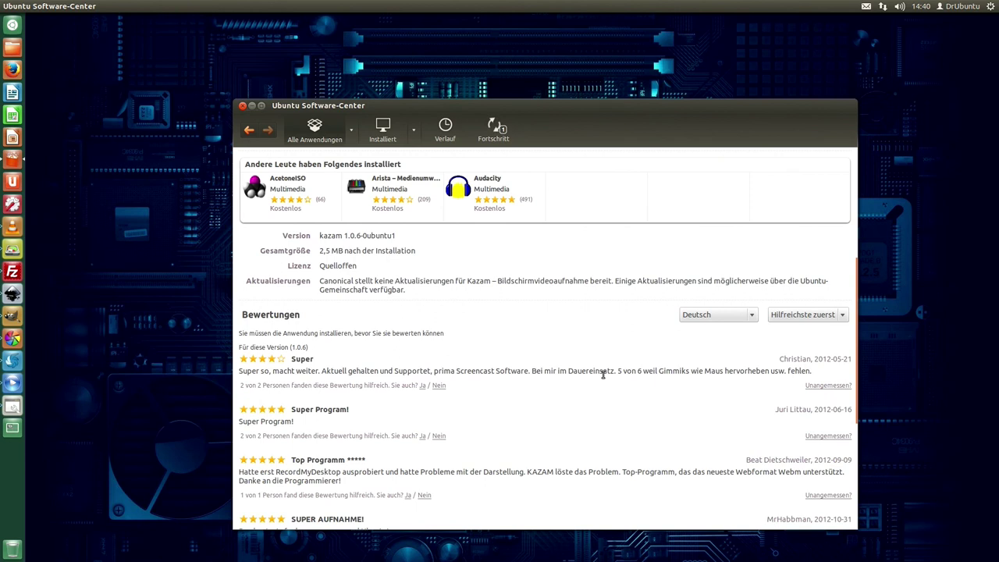
scroll(607, 366, up, 2)
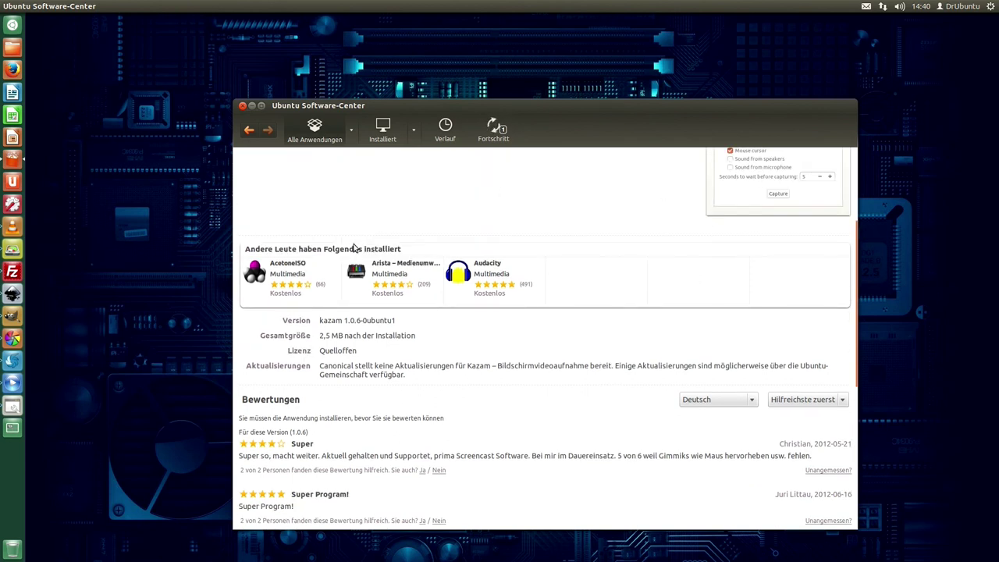
scroll(602, 260, up, 2)
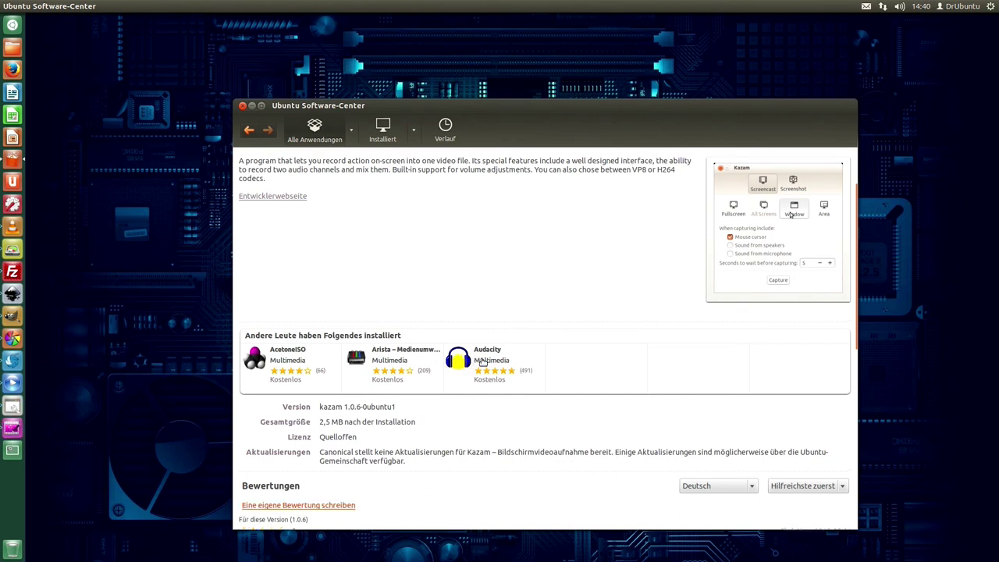
Step: View Audacity among the programs other people installed alongside Kazam and install it
click(482, 361)
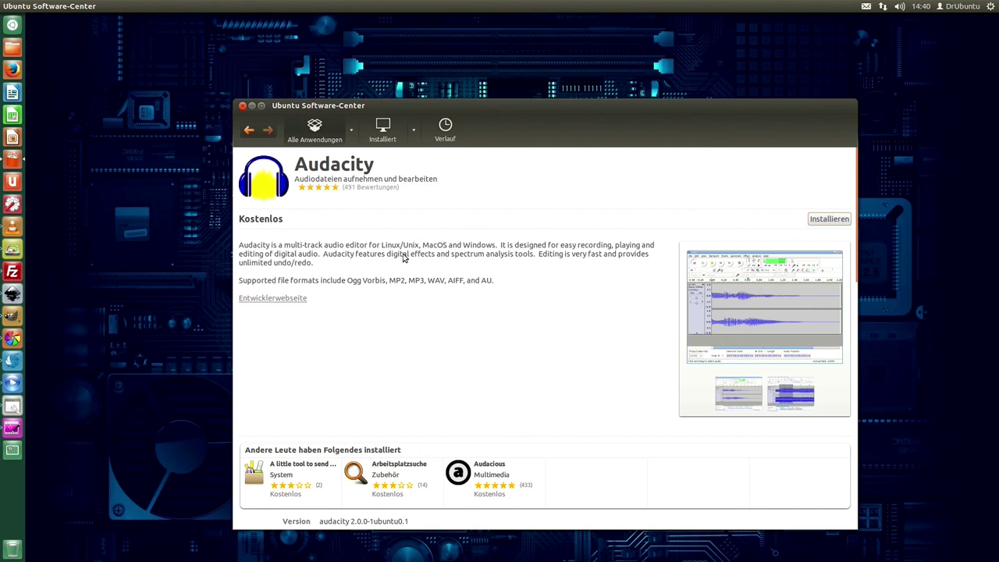
mouse_move(856, 245)
click(829, 219)
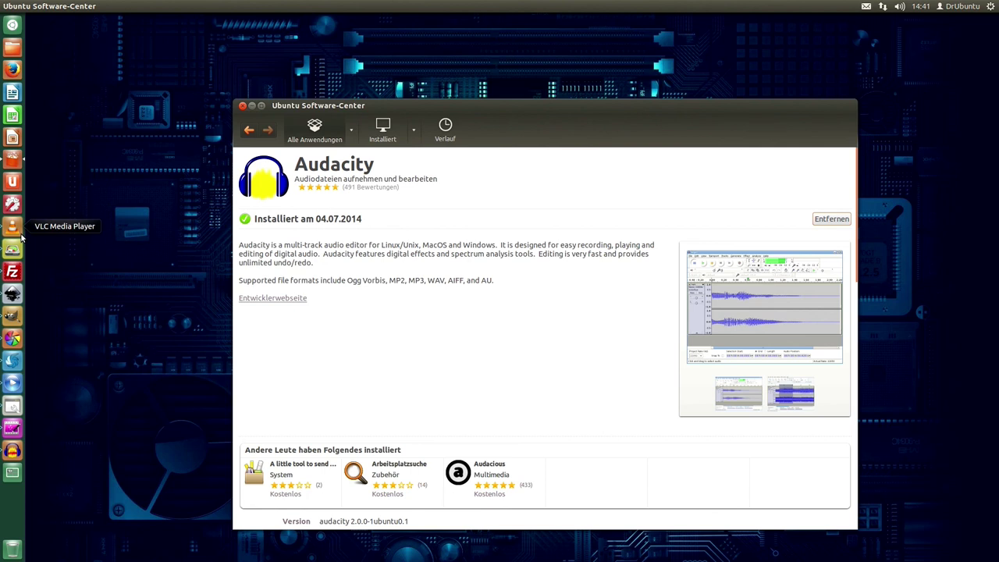
click(12, 70)
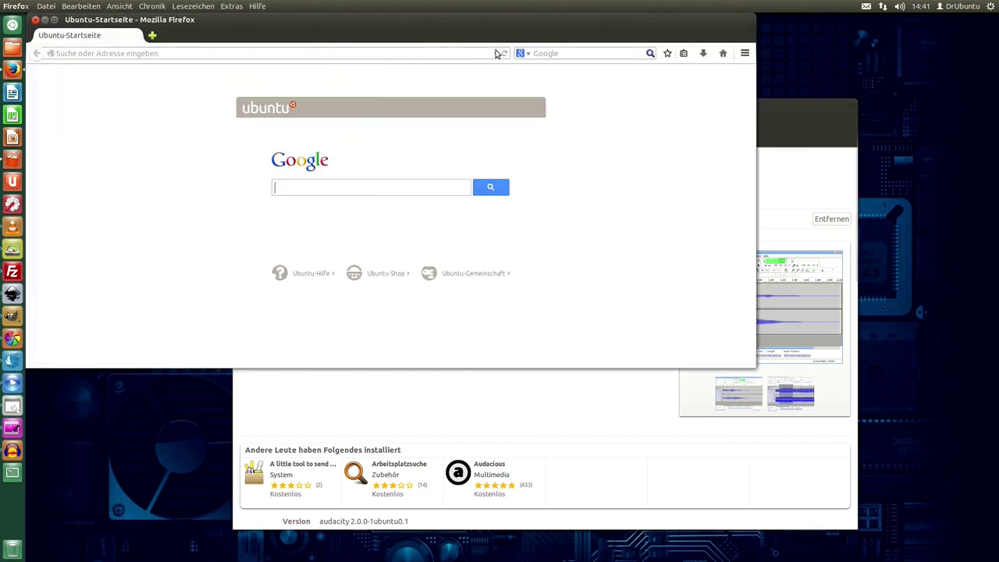
click(502, 53)
click(416, 94)
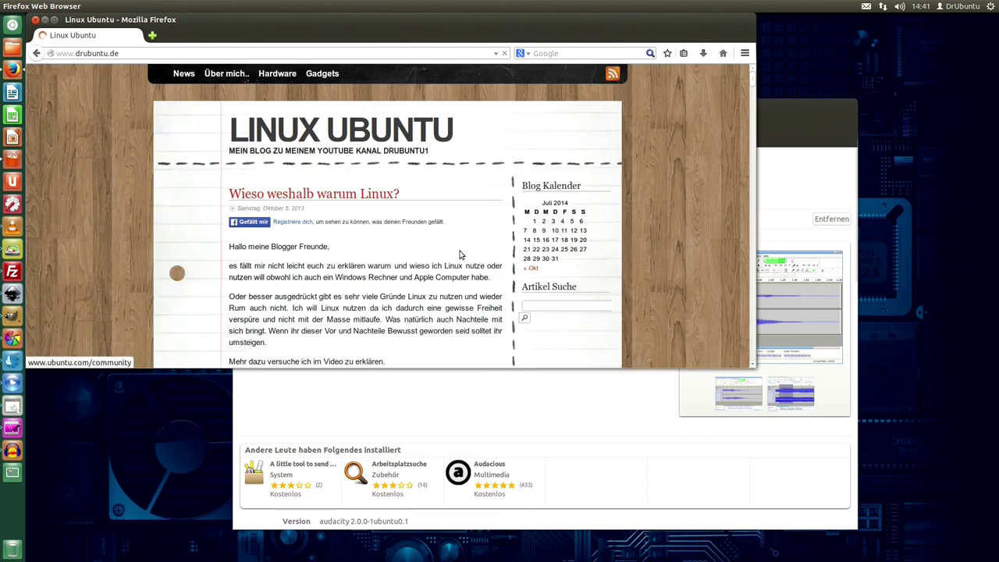
drag(299, 16, 424, 109)
Step: Search the installed applications for "compi", launch CompizConfig Einstellungs-Manager and acknowledge its caution message
click(10, 28)
text(compi)
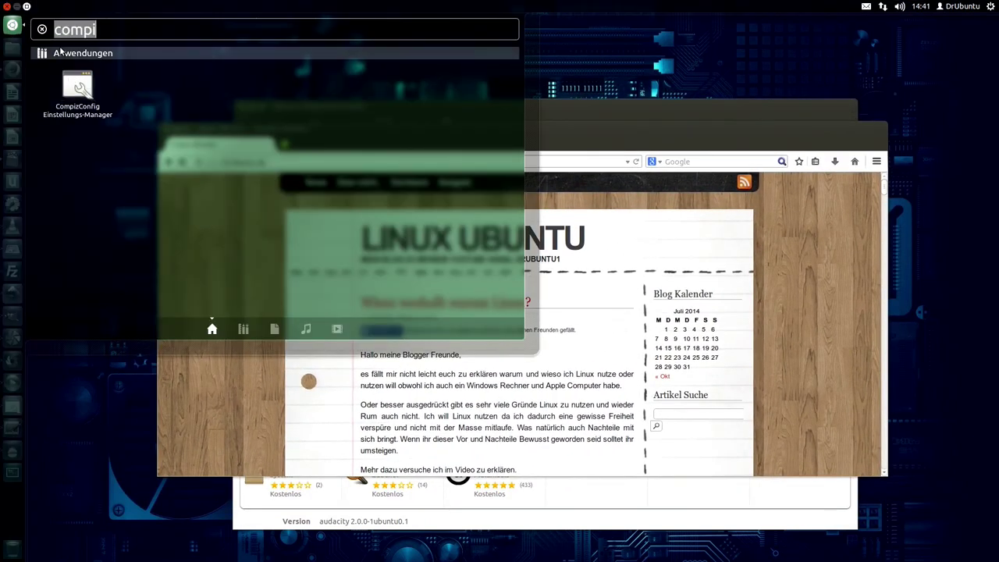
click(77, 88)
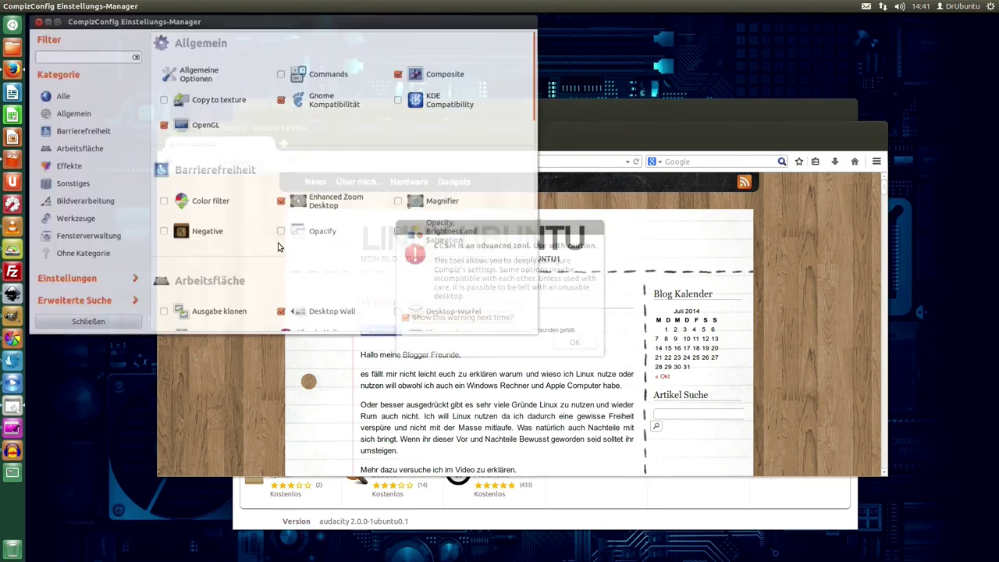
click(578, 348)
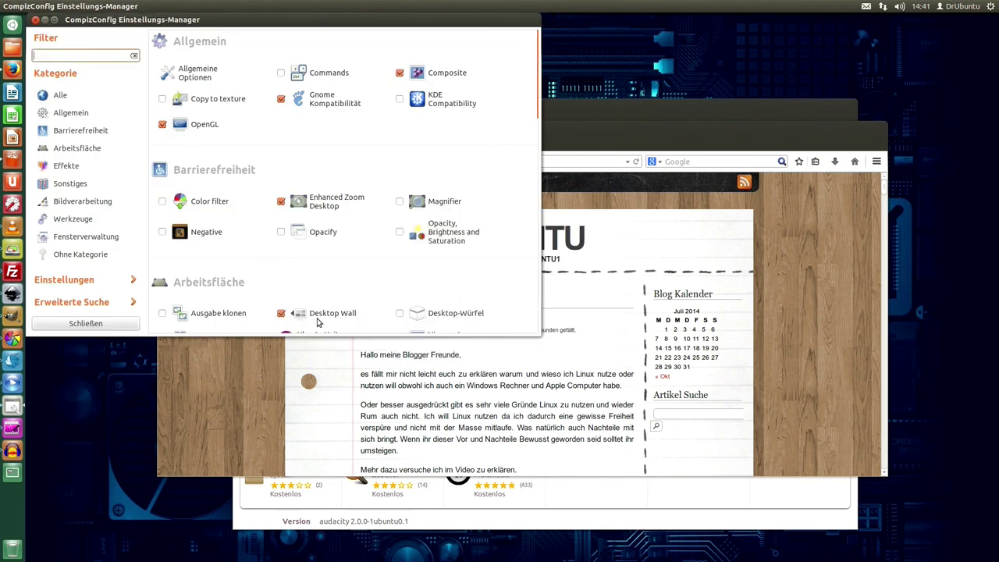
Step: Enable the Wackelige Fenster effect, deactivating the conflicting Snapping Windows plugin, and try it out by moving the settings window
scroll(390, 173, down, 3)
scroll(371, 183, up, 3)
scroll(350, 184, down, 5)
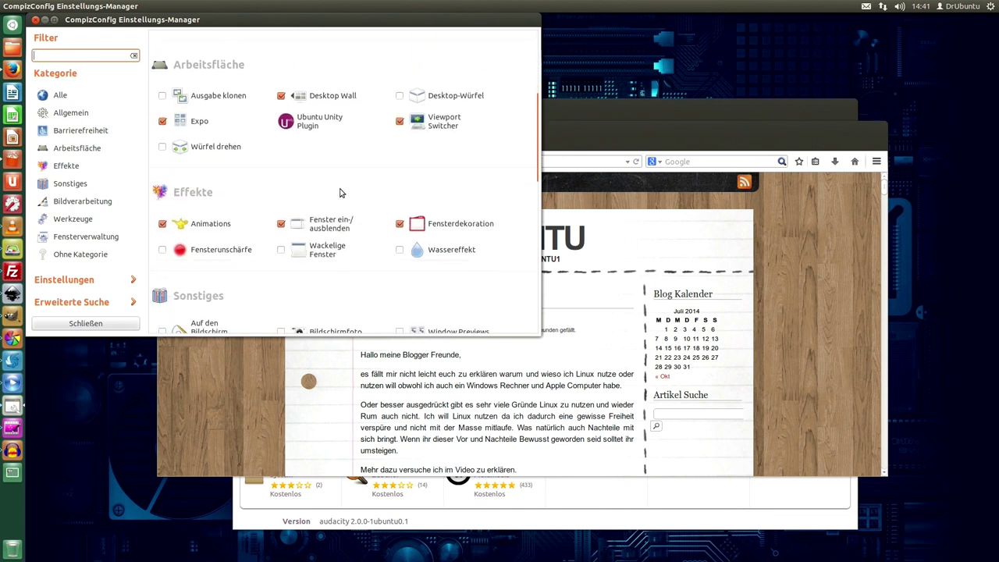
click(280, 249)
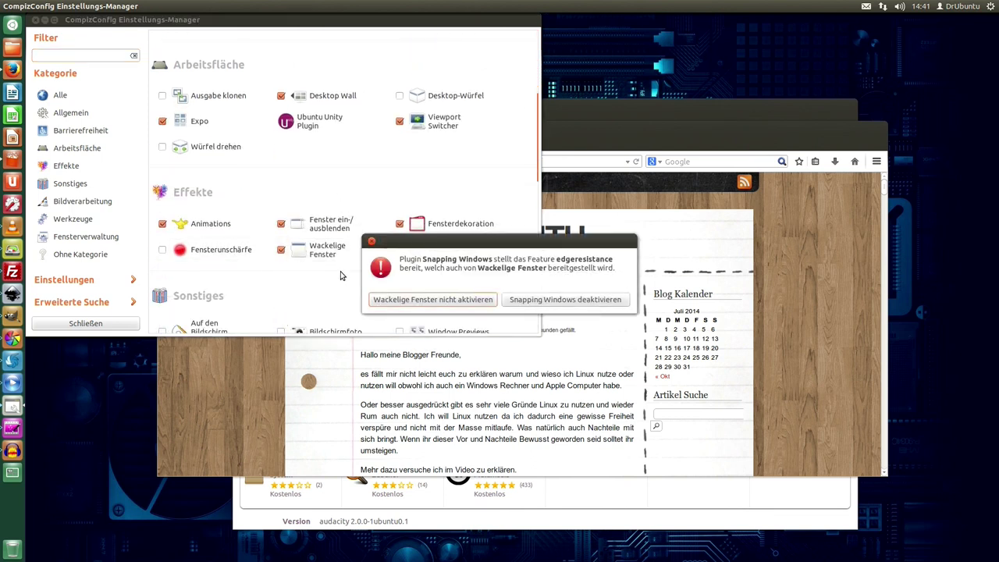
click(549, 300)
drag(232, 28, 428, 112)
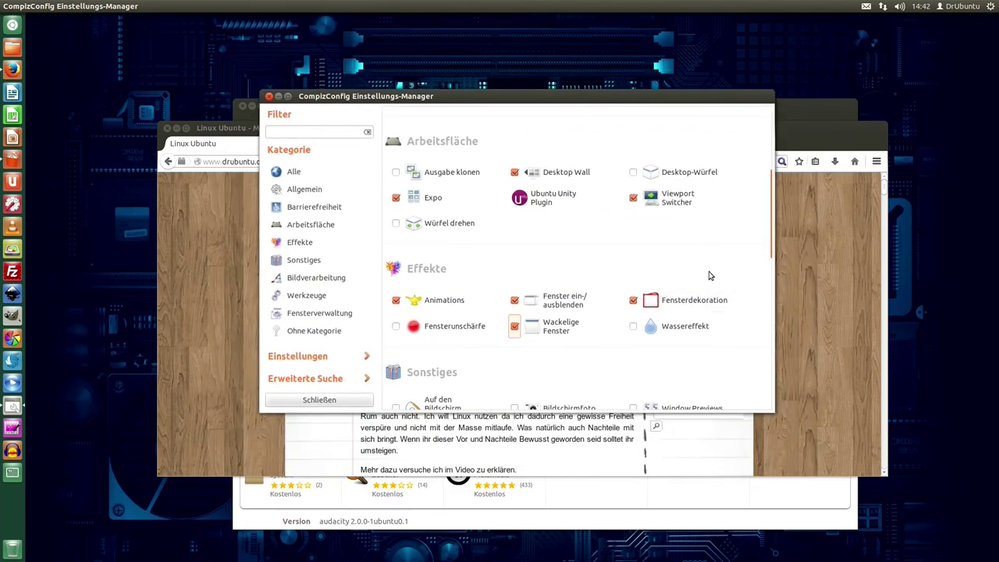
Step: Cycle through all four workspaces and return to the one with the open windows
key(ctrl+alt+Right)
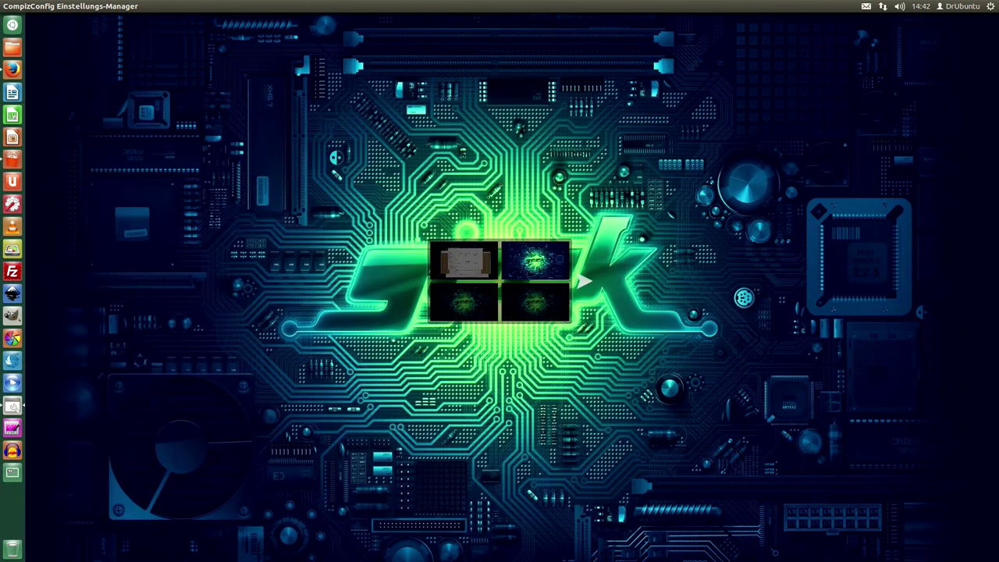
key(ctrl+alt+Down)
key(ctrl+alt+Left)
key(ctrl+alt+Up)
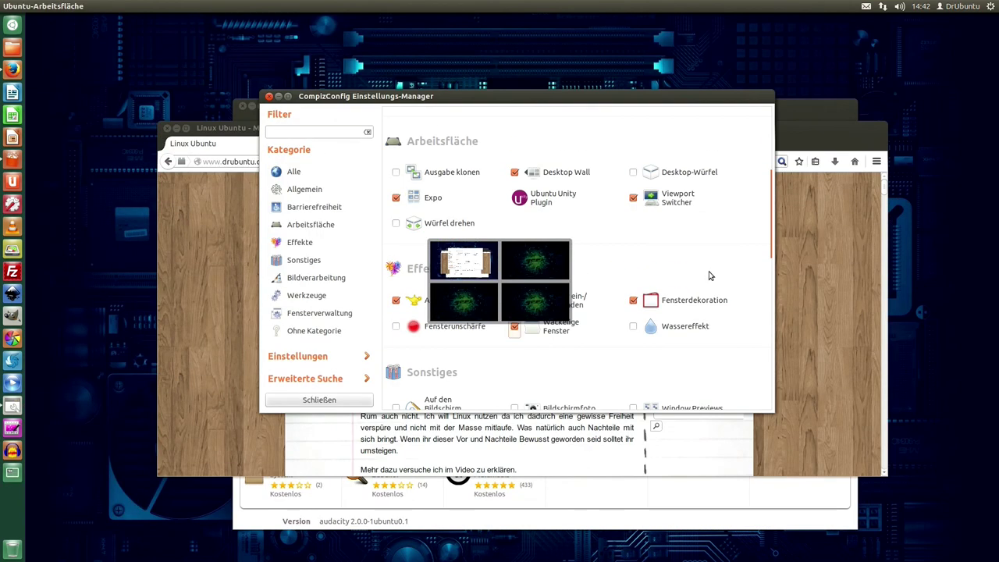